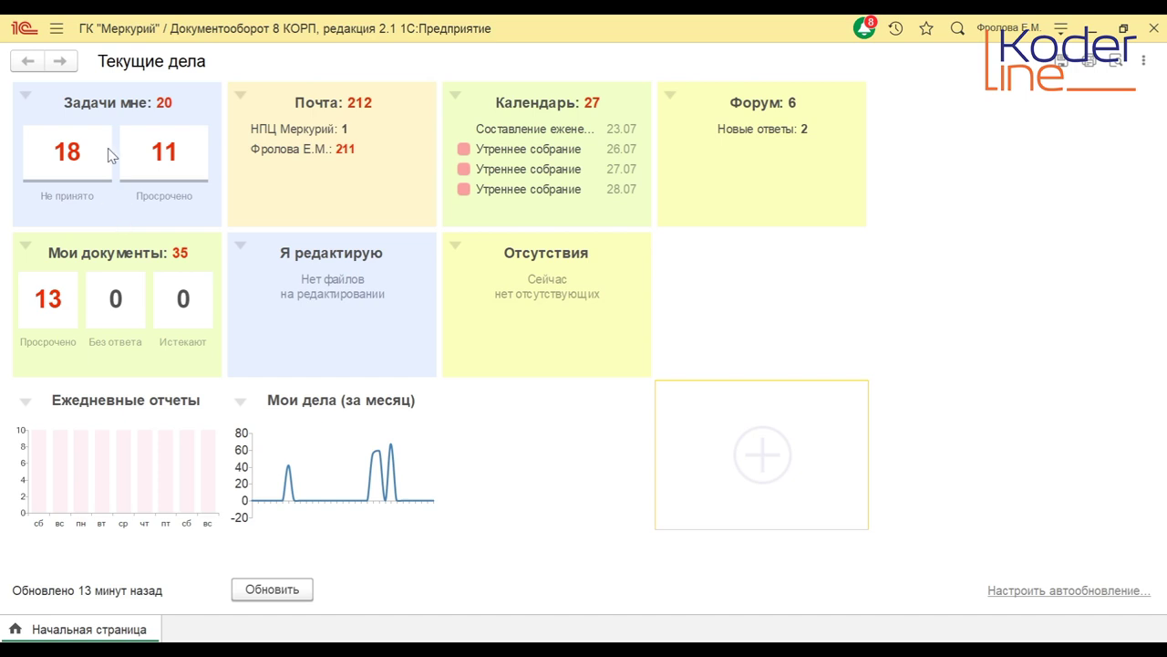
Open the list of internal documents in the documents and files section.
{"action": "left_click", "coordinate": [56, 28]}
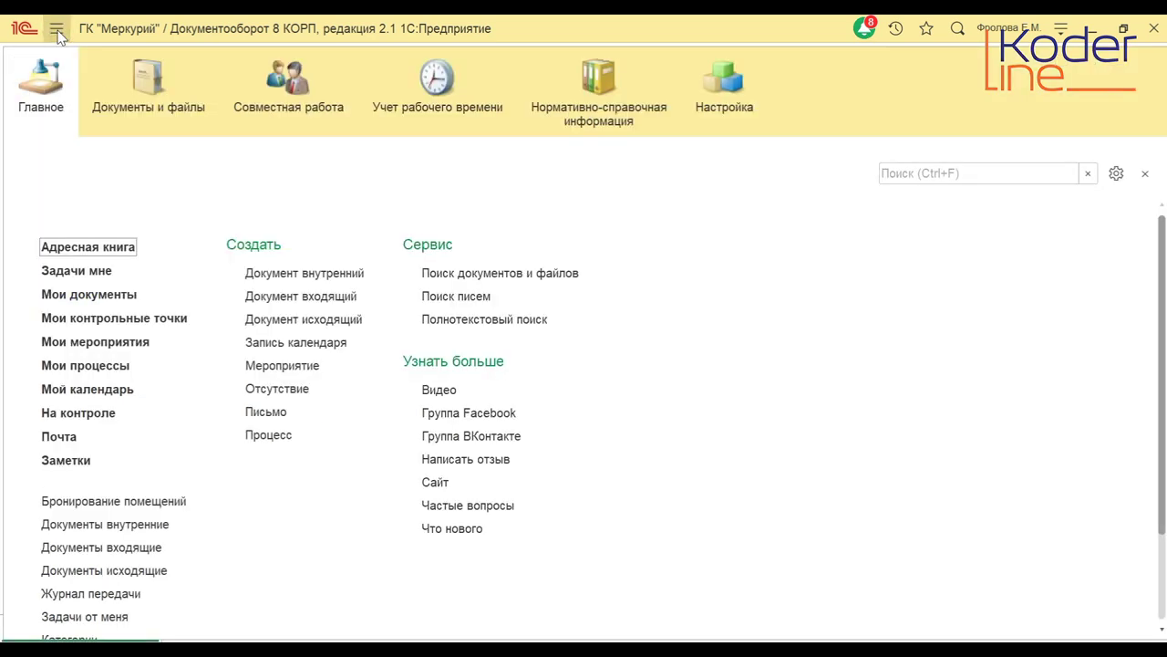
{"action": "left_click", "coordinate": [124, 110]}
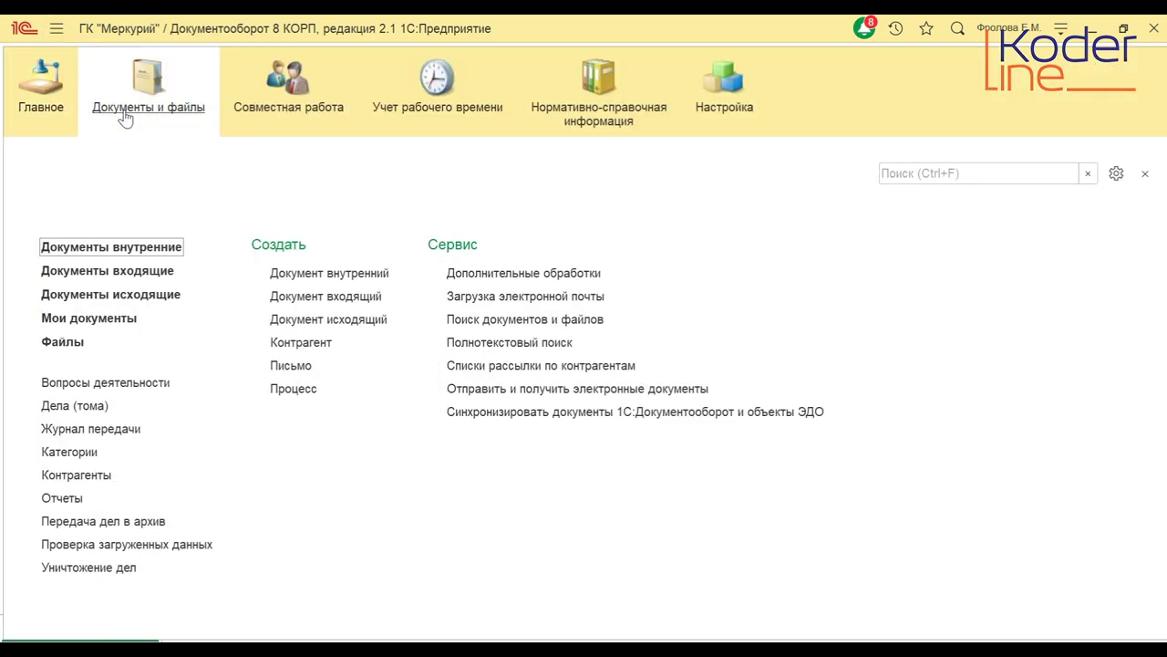
{"action": "left_click", "coordinate": [98, 249]}
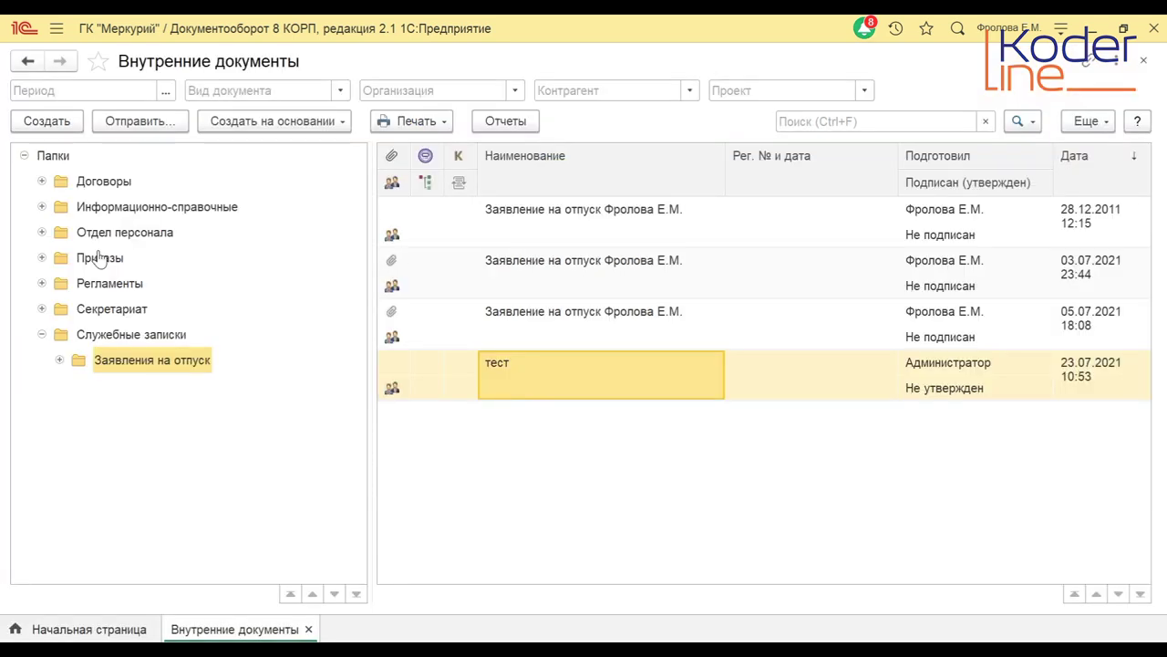
Create a new internal document from the template "Заявление на отпуск", finding it by searching for "заявление на".
{"action": "left_click", "coordinate": [56, 128]}
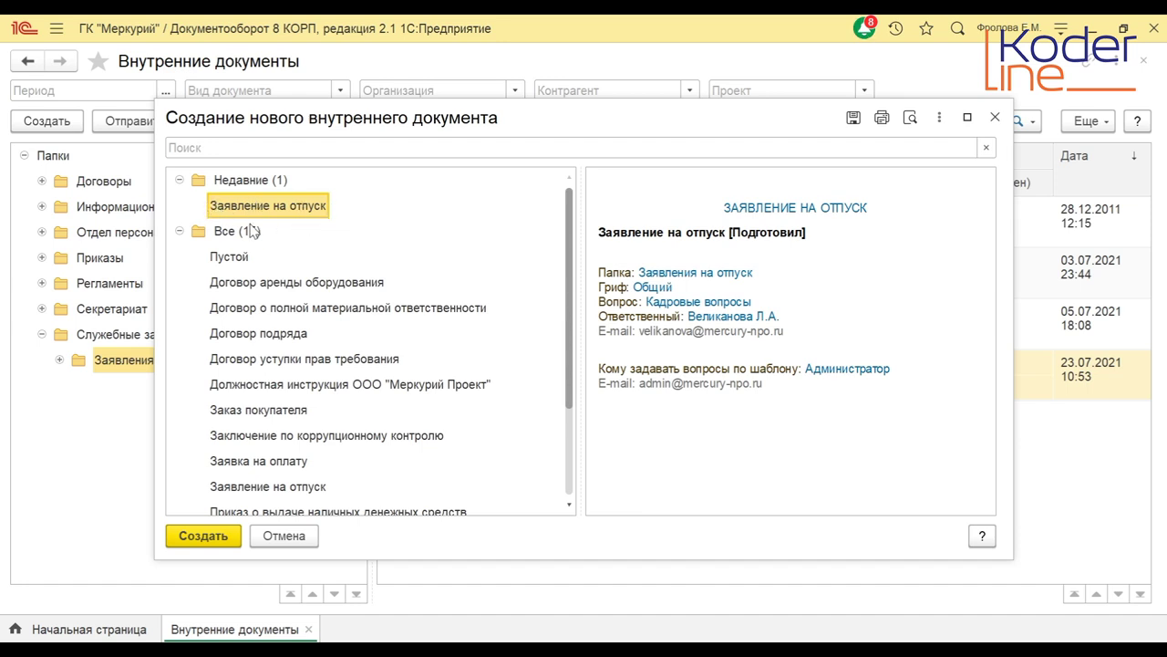
{"action": "left_click", "coordinate": [248, 148]}
{"action": "type", "text": "заявление на"}
{"action": "left_click", "coordinate": [243, 185]}
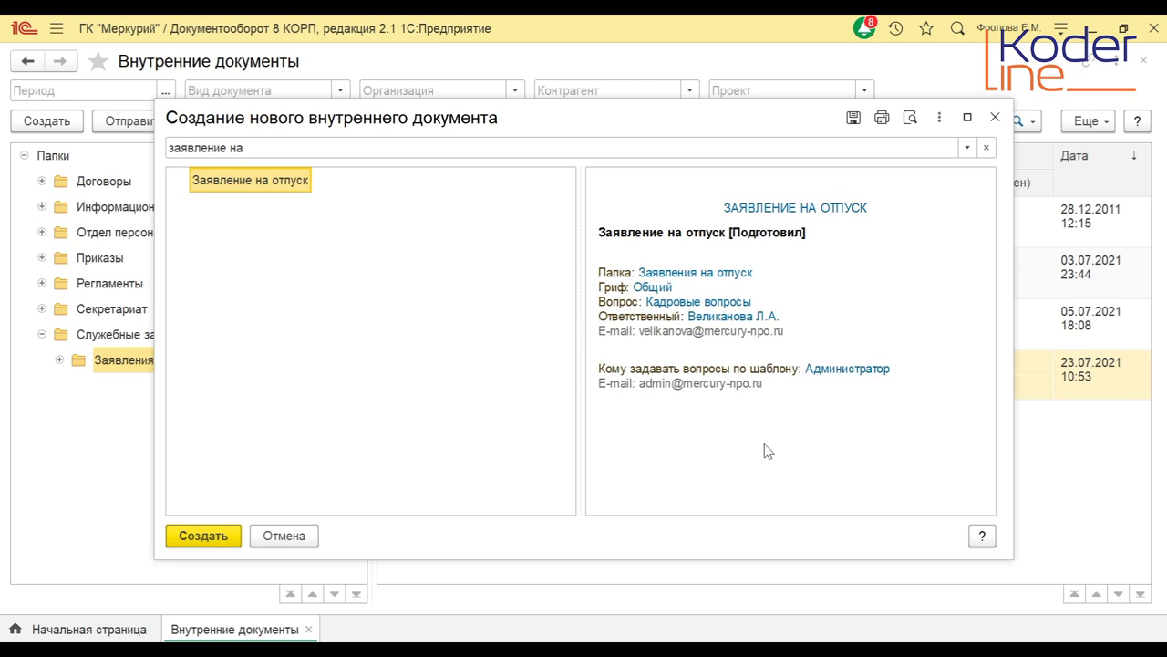
{"action": "left_click", "coordinate": [215, 540]}
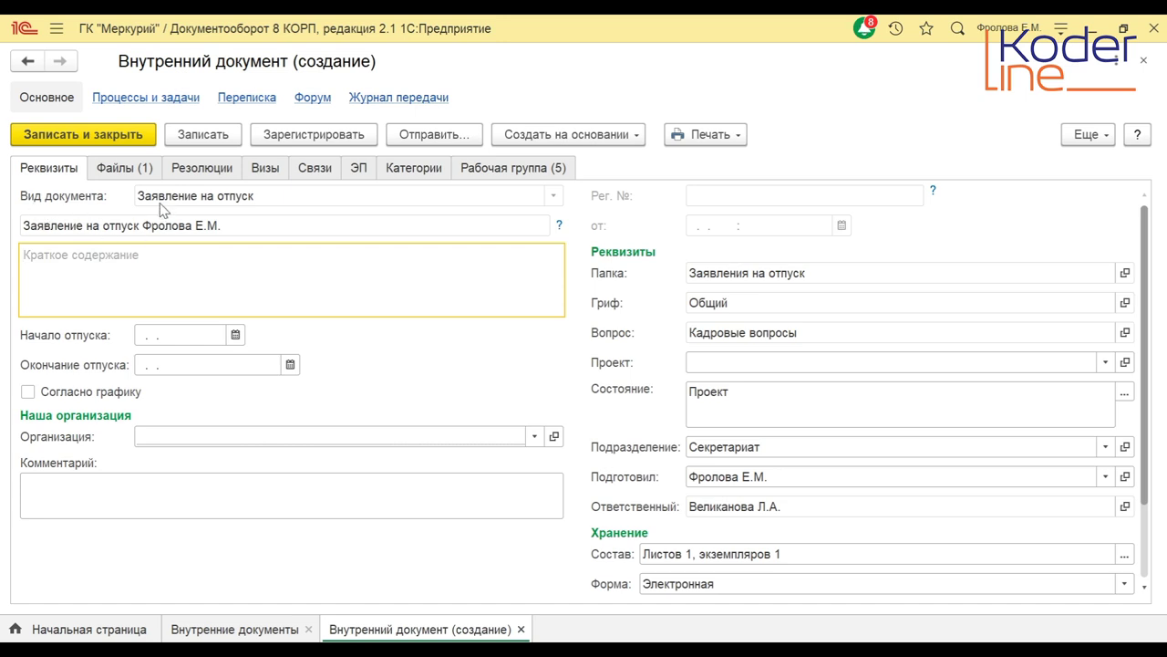
{"action": "left_click", "coordinate": [190, 196]}
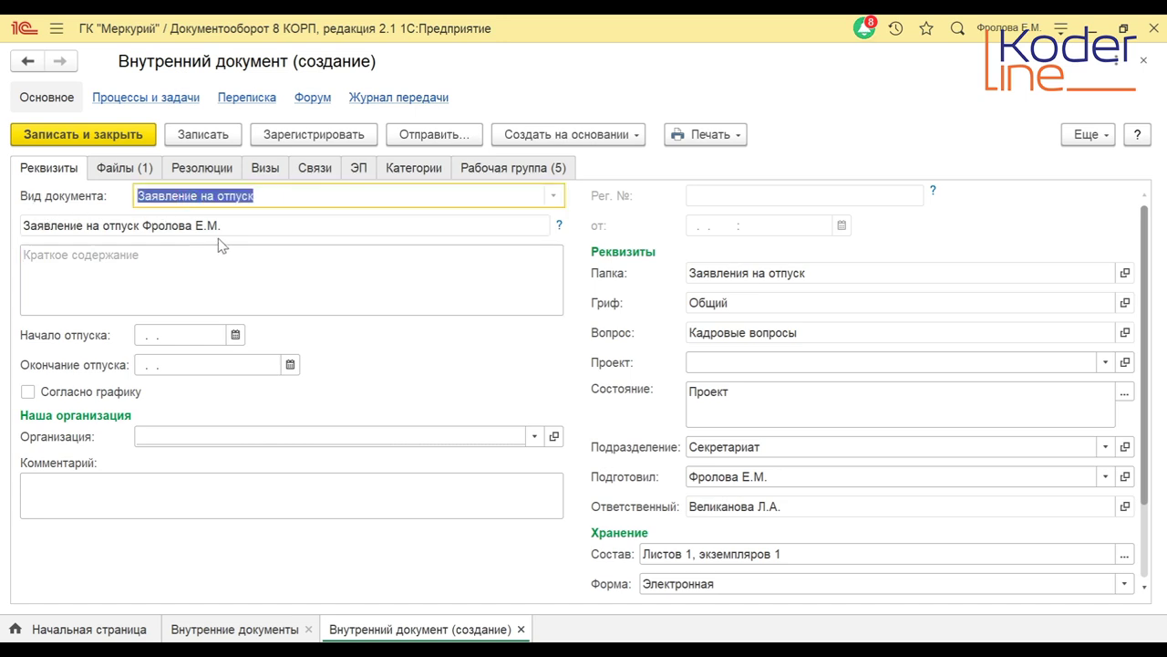
{"action": "left_click", "coordinate": [98, 224]}
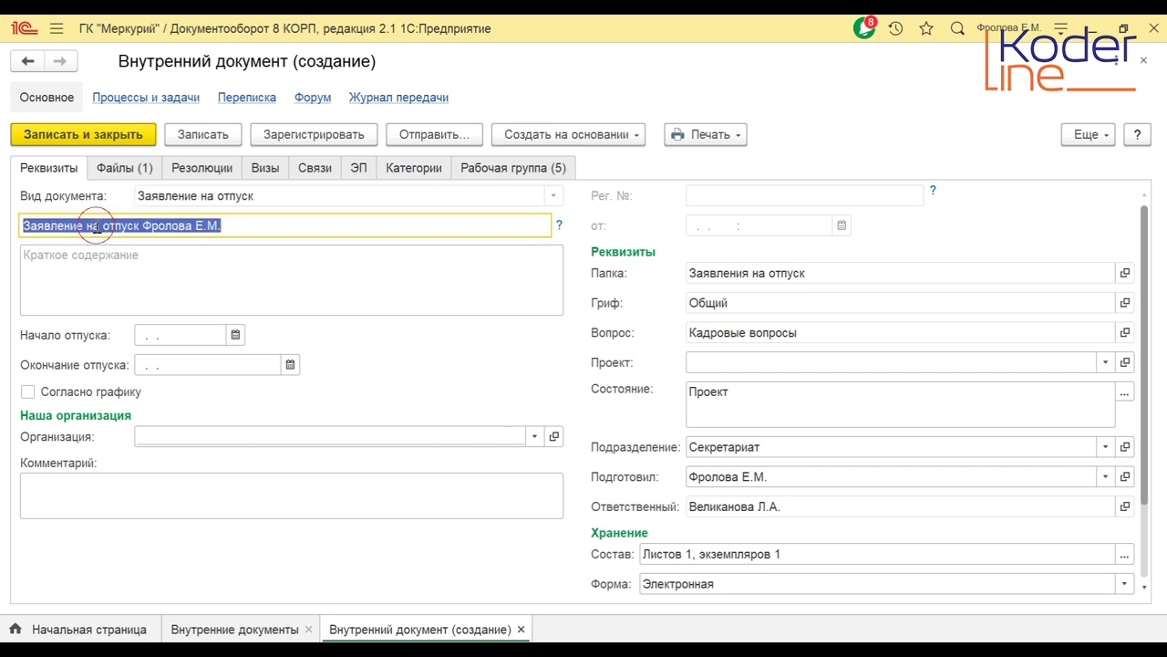
{"action": "left_click", "coordinate": [187, 267]}
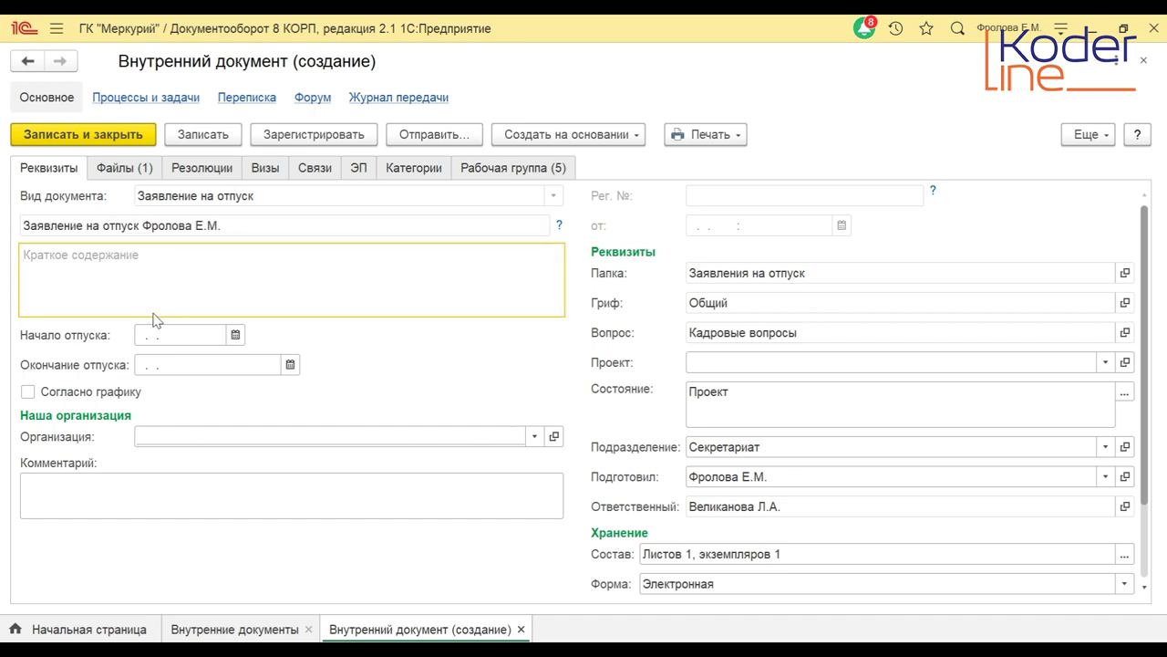
Set the vacation from 26.07.2021 to 30.07.2021, mark it "Согласно графику", and choose ООО "Меркурий Проект" as the organization.
{"action": "left_click", "coordinate": [236, 334]}
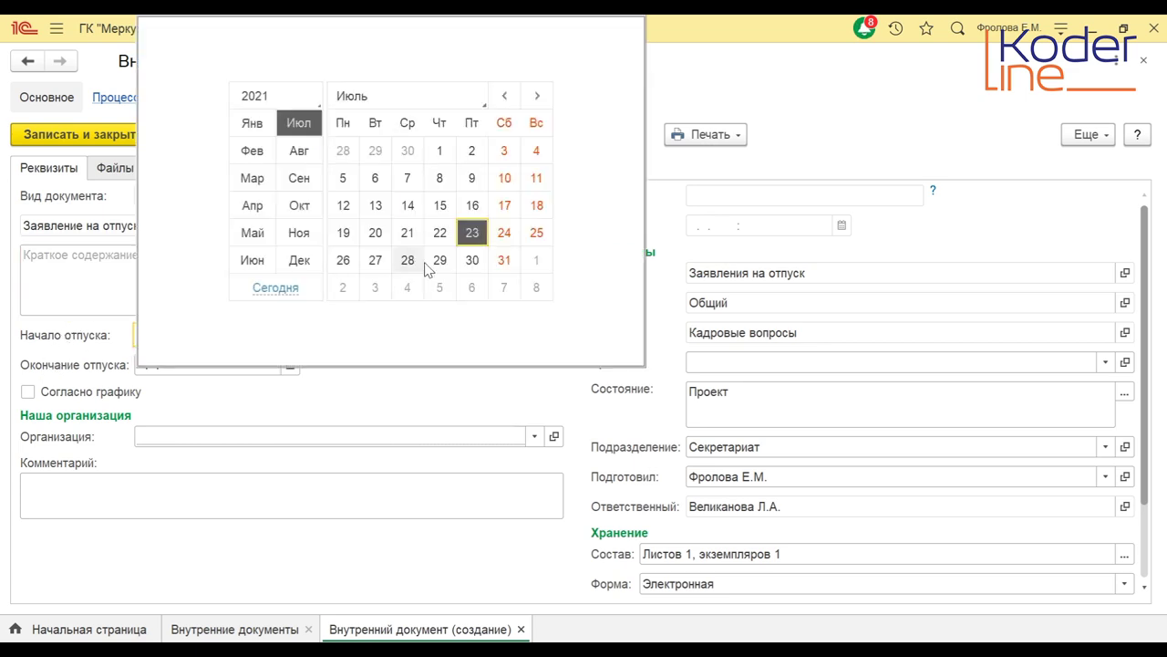
{"action": "left_click", "coordinate": [344, 261]}
{"action": "left_click", "coordinate": [290, 365]}
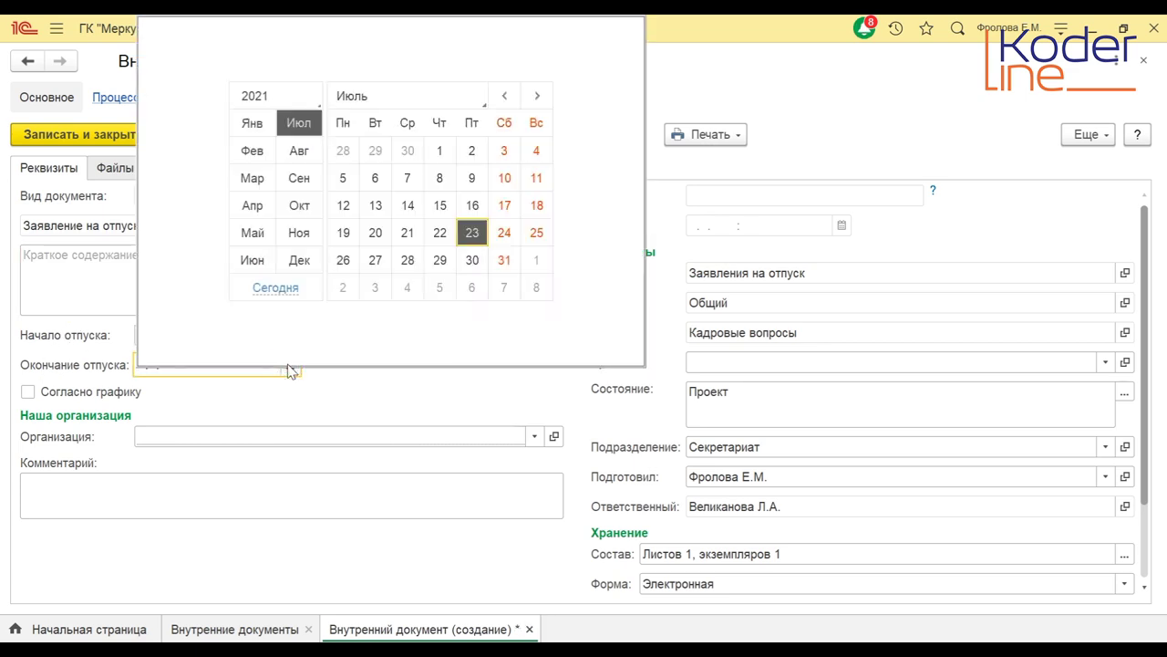
{"action": "left_click", "coordinate": [470, 264]}
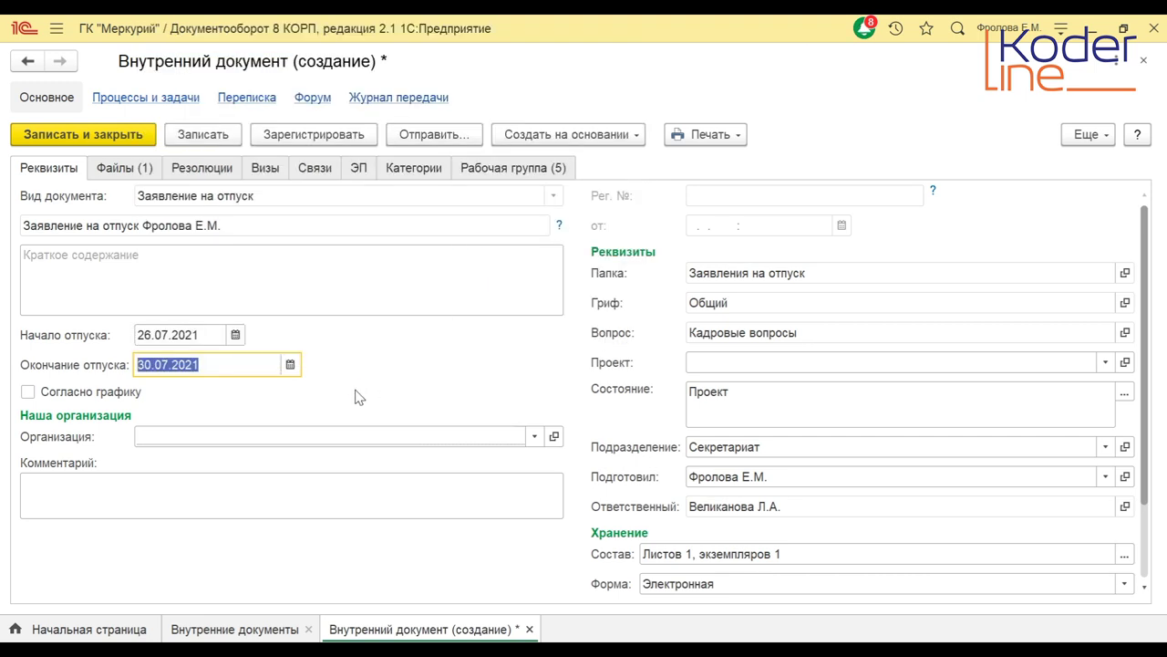
{"action": "left_click", "coordinate": [28, 392]}
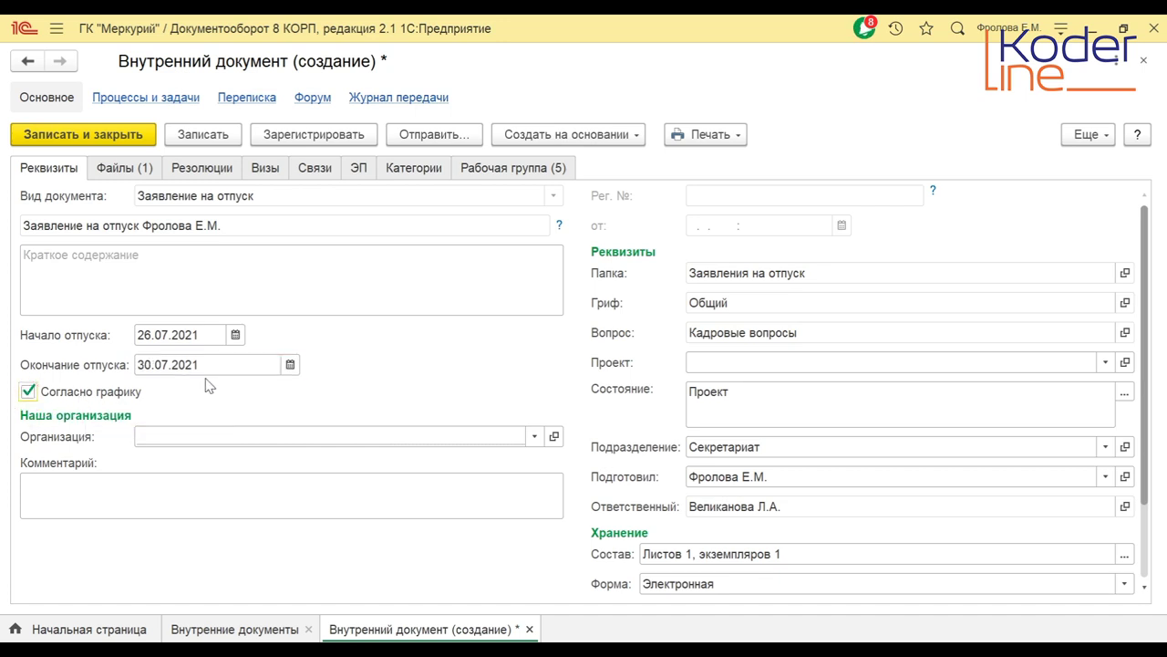
{"action": "left_click", "coordinate": [534, 437]}
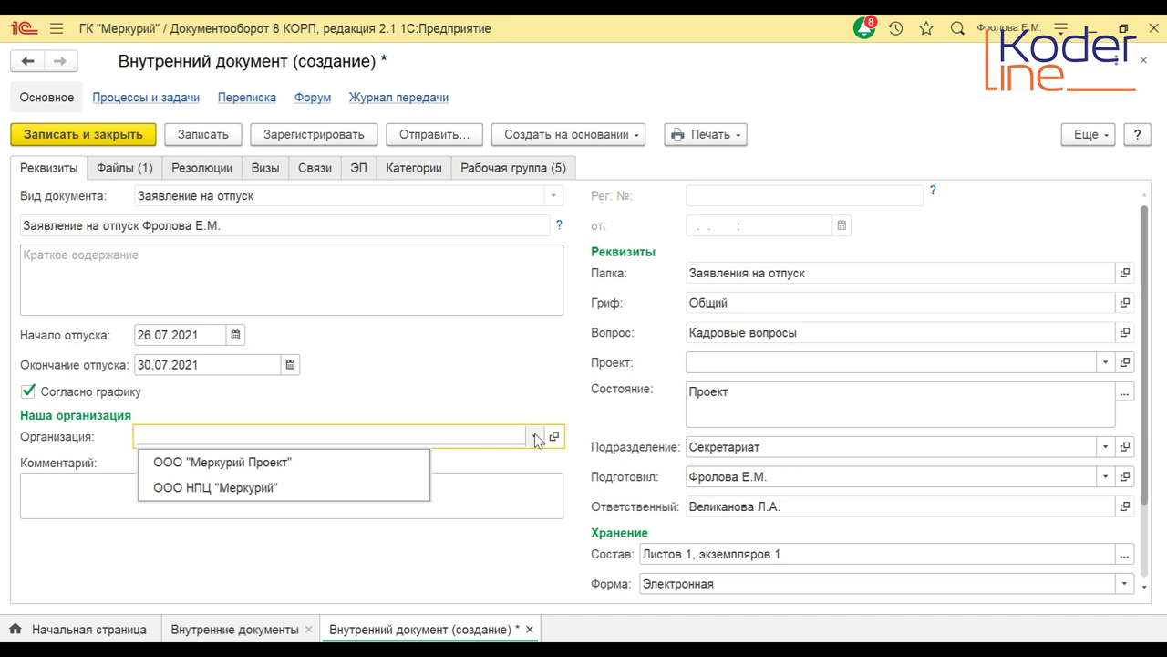
{"action": "left_click", "coordinate": [258, 467]}
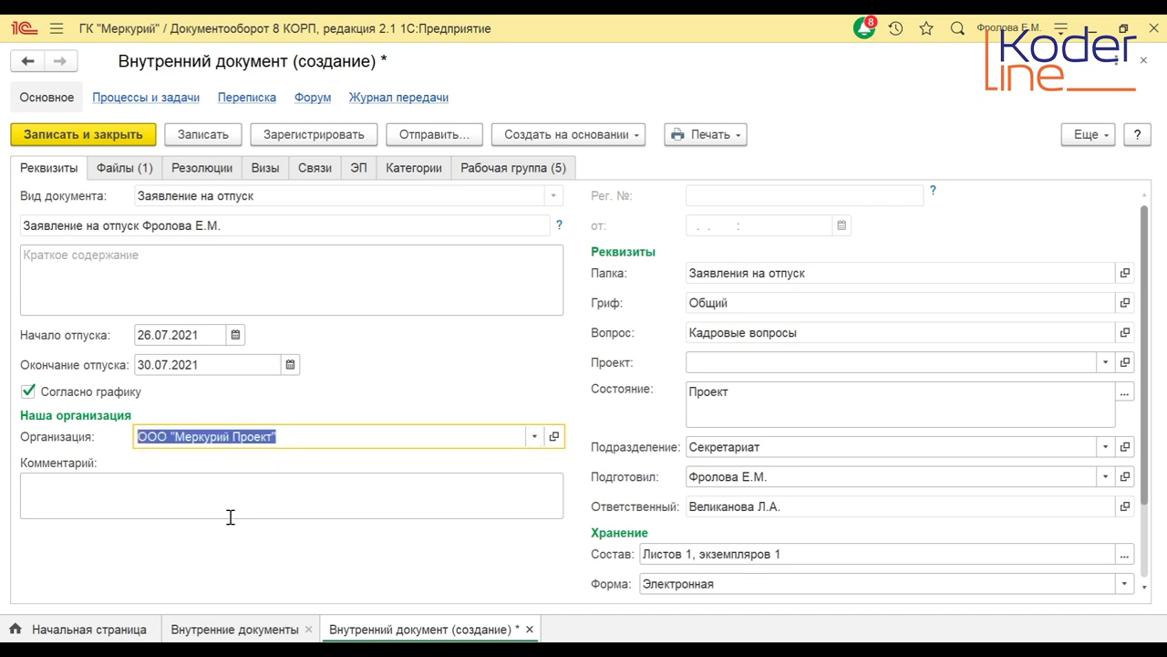
{"action": "left_click", "coordinate": [254, 501]}
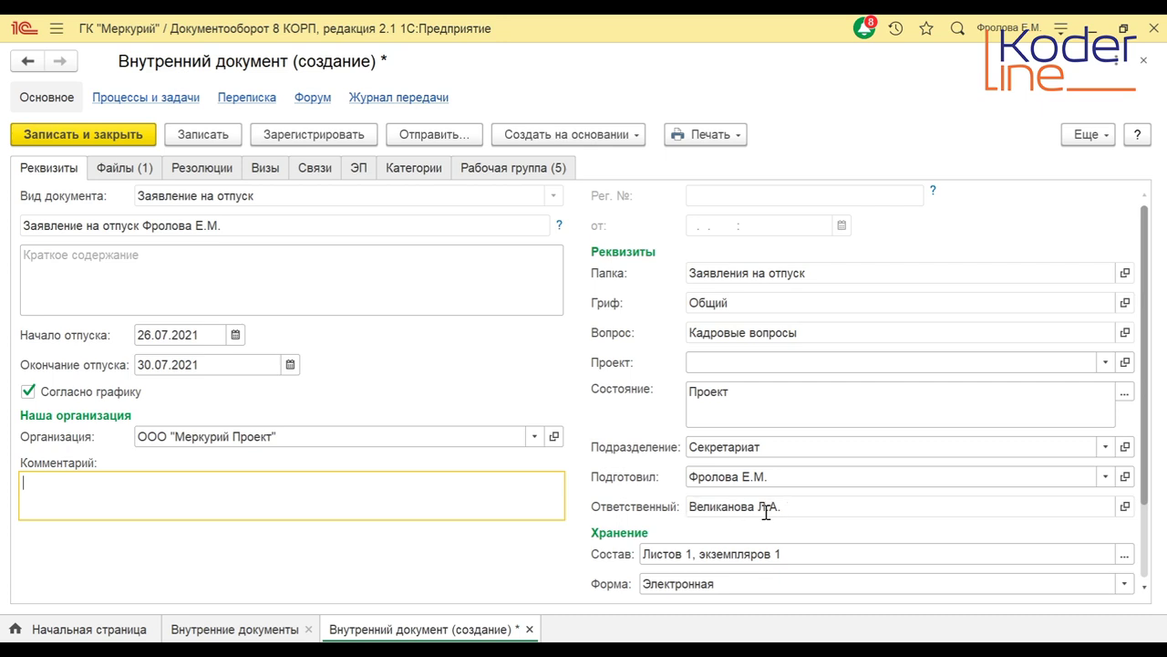
{"action": "scroll", "coordinate": [620, 544], "scroll_direction": "down", "scroll_amount": 3}
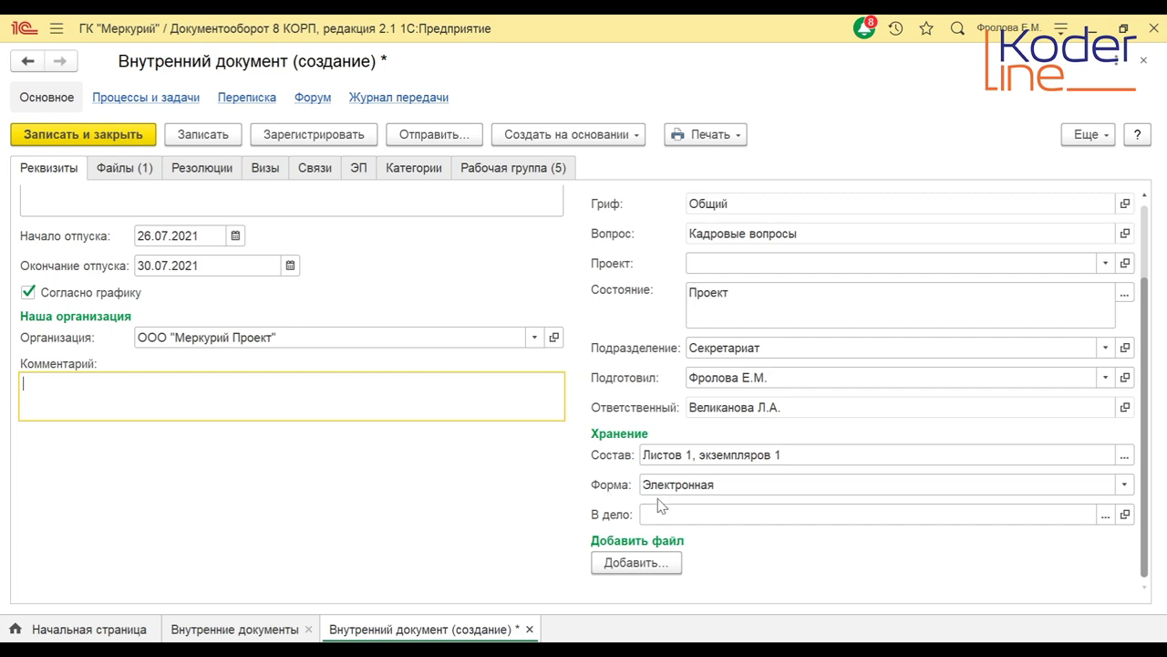
{"action": "left_click", "coordinate": [1124, 485]}
{"action": "left_click", "coordinate": [1125, 488]}
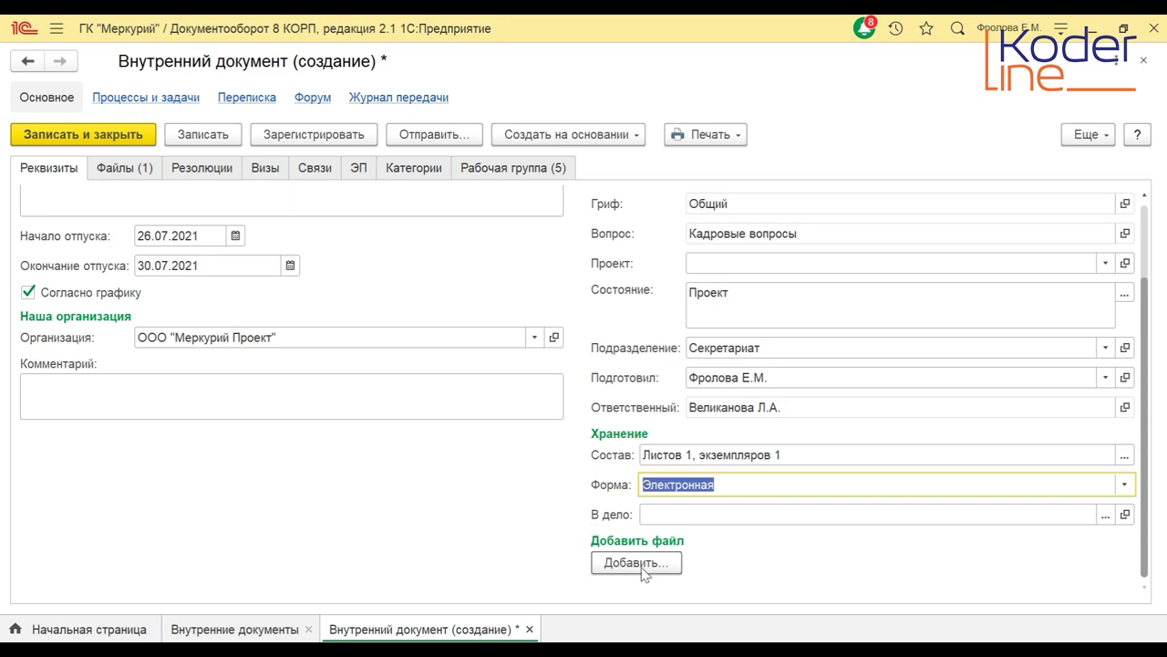
{"action": "scroll", "coordinate": [609, 525], "scroll_direction": "up", "scroll_amount": 3}
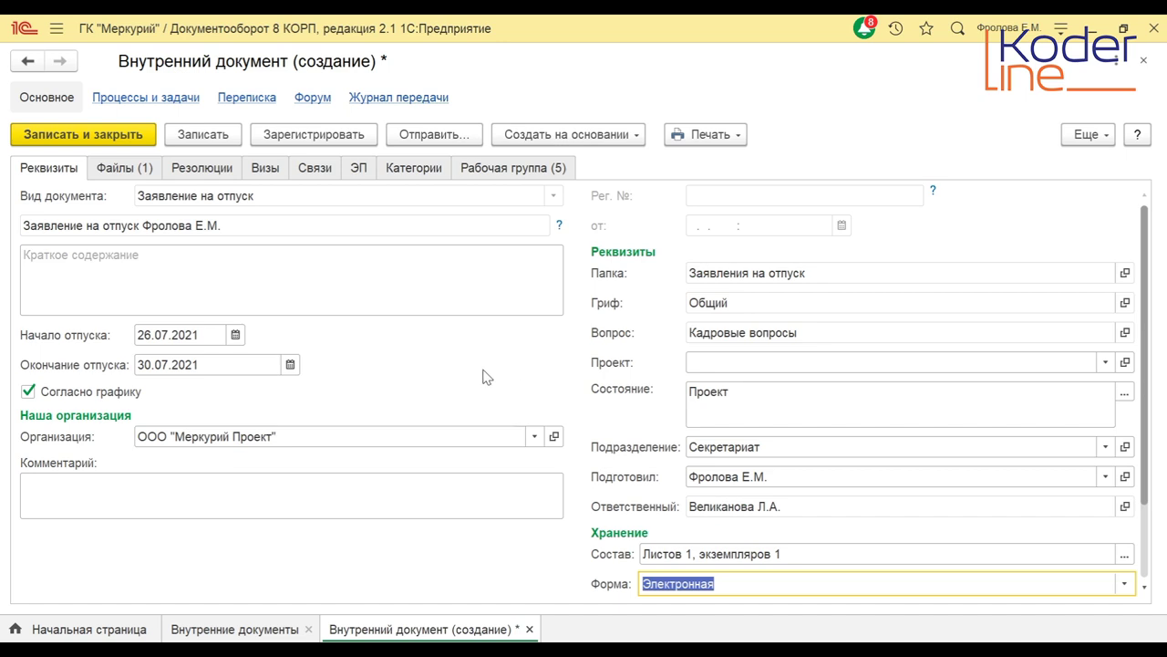
Save the vacation application and view its attached Word file "Заявление на отпуск", returning to the document's details.
{"action": "left_click", "coordinate": [202, 134]}
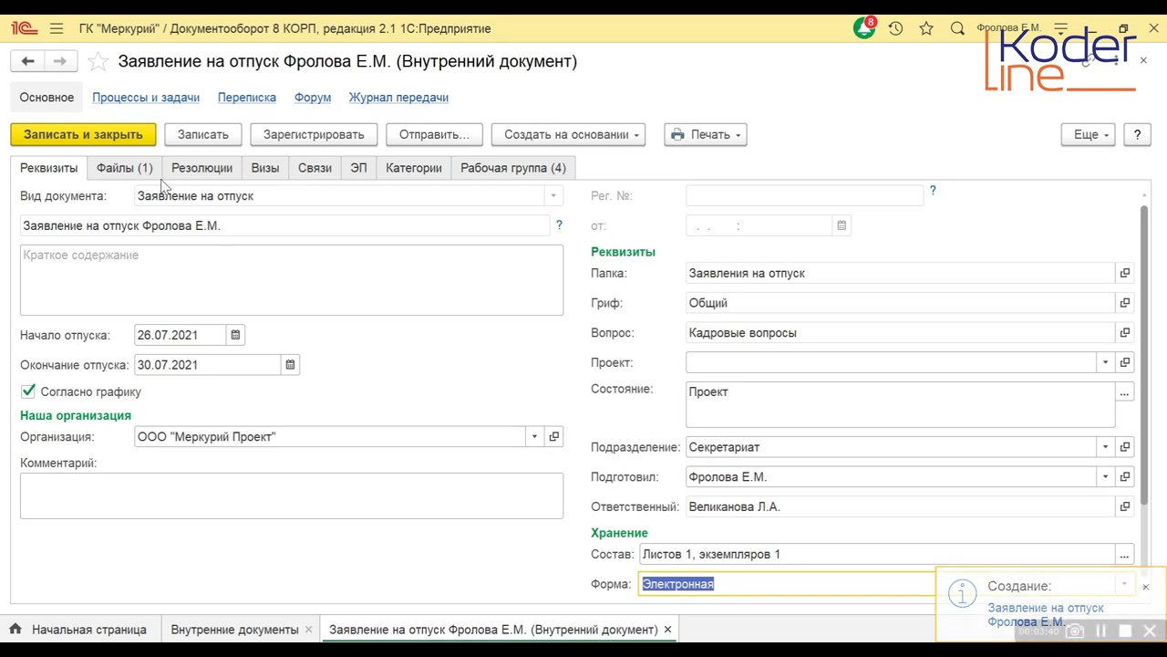
{"action": "left_click", "coordinate": [128, 166]}
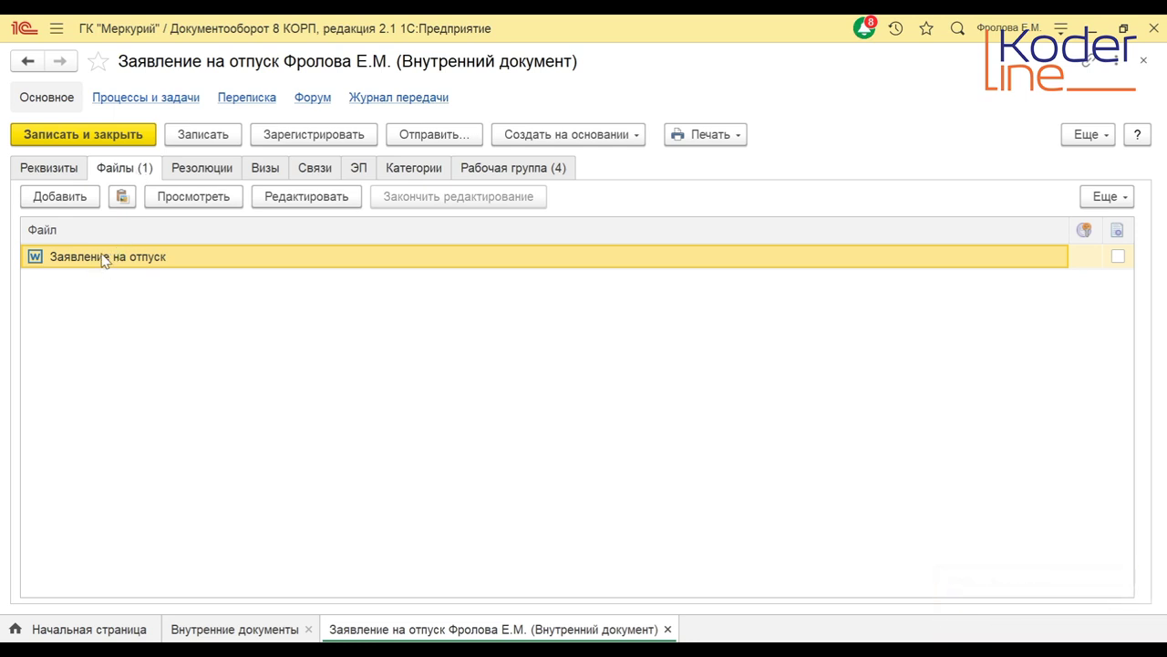
{"action": "left_click", "coordinate": [192, 198]}
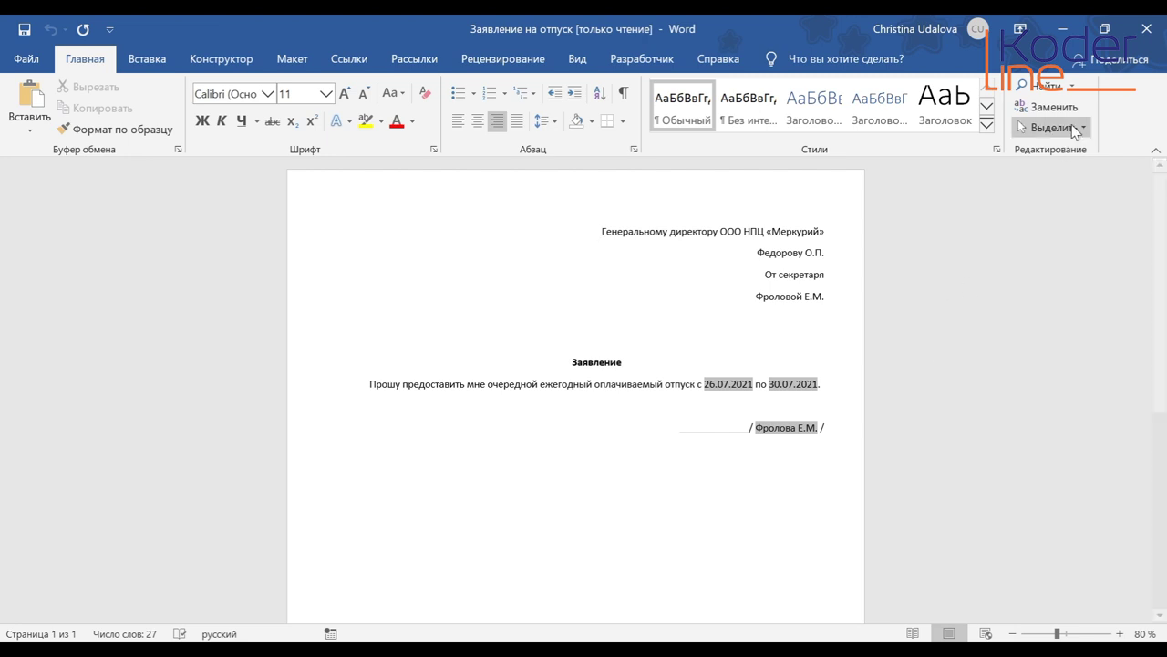
{"action": "left_click", "coordinate": [1147, 31]}
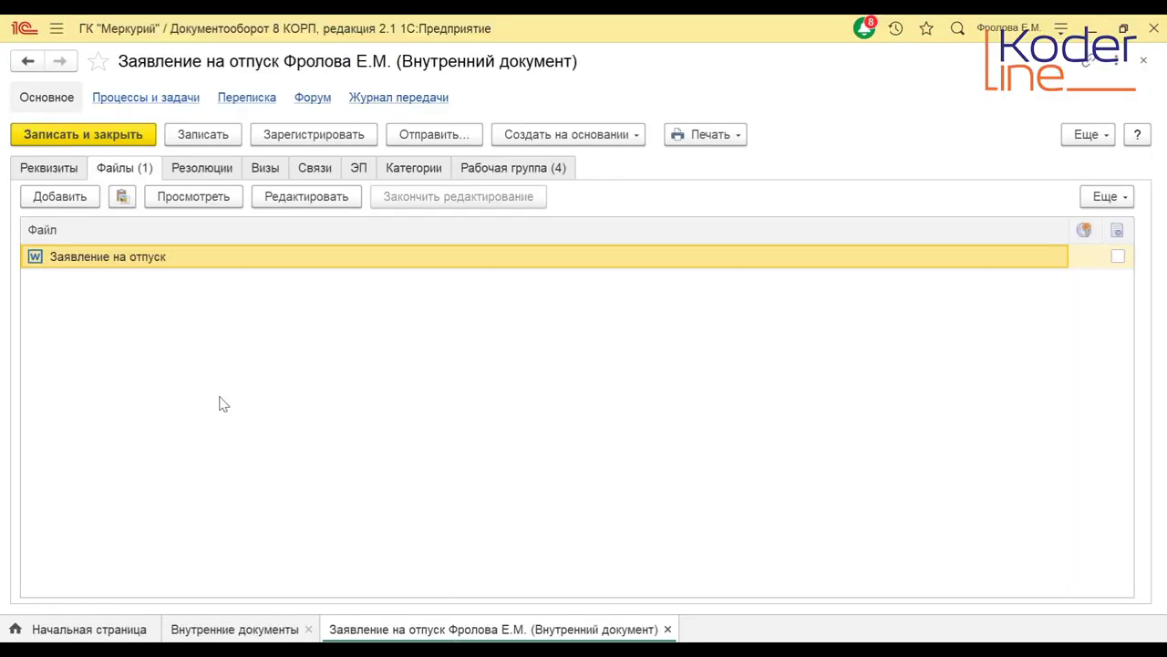
{"action": "left_click", "coordinate": [51, 172]}
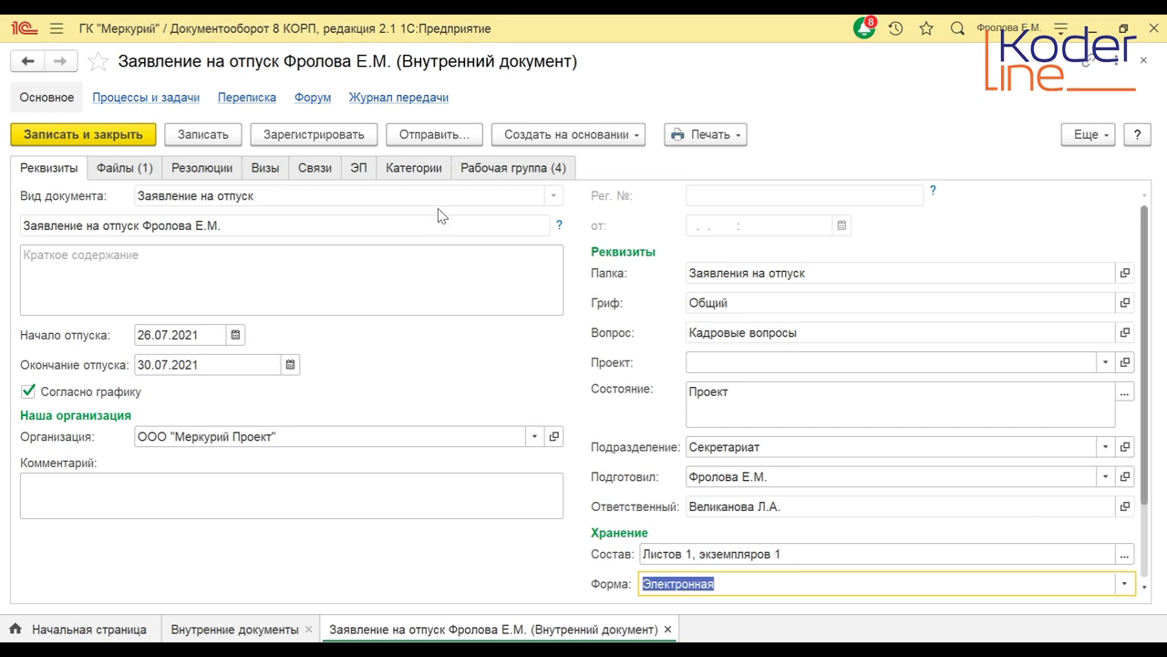
Start sending the document with the process template "Обработка заявления на отпуск (схема)", reviewing its actions and deadlines.
{"action": "left_click", "coordinate": [437, 137]}
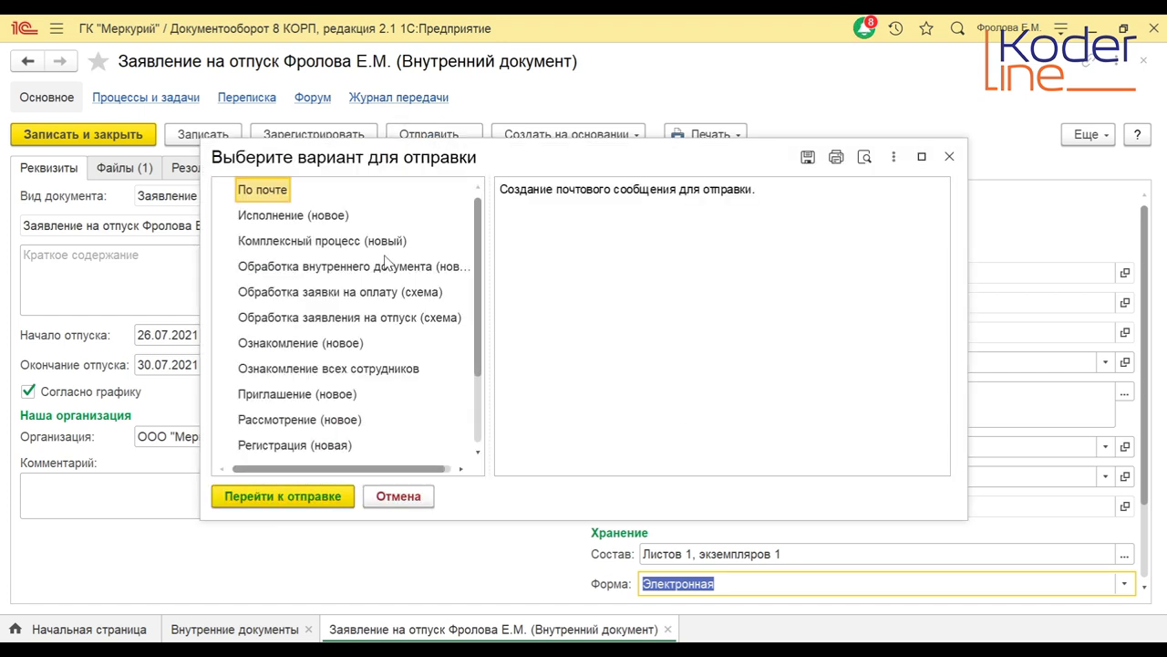
{"action": "left_click", "coordinate": [310, 319]}
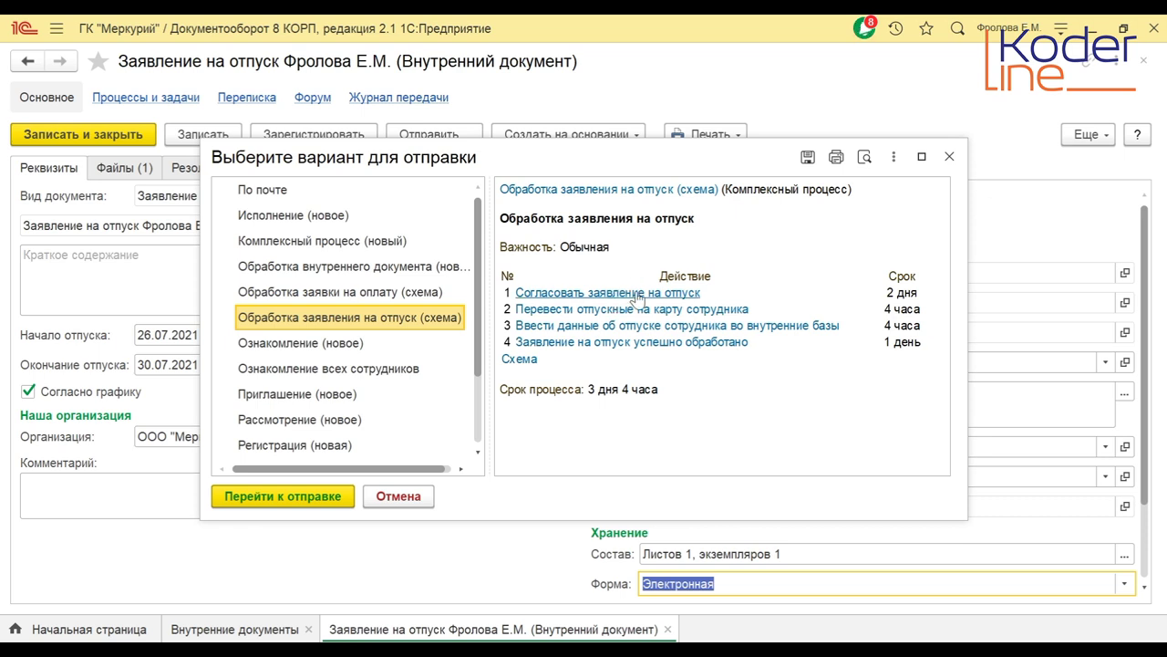
{"action": "left_click_drag", "start_coordinate": [917, 293], "coordinate": [886, 293]}
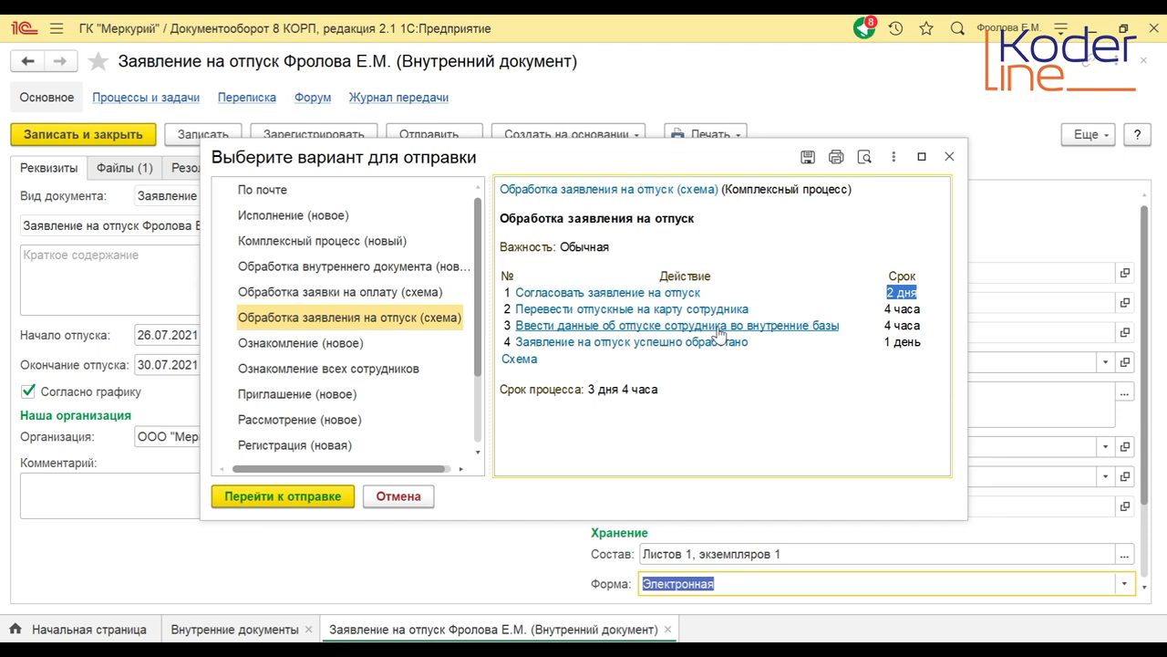
{"action": "left_click", "coordinate": [852, 381]}
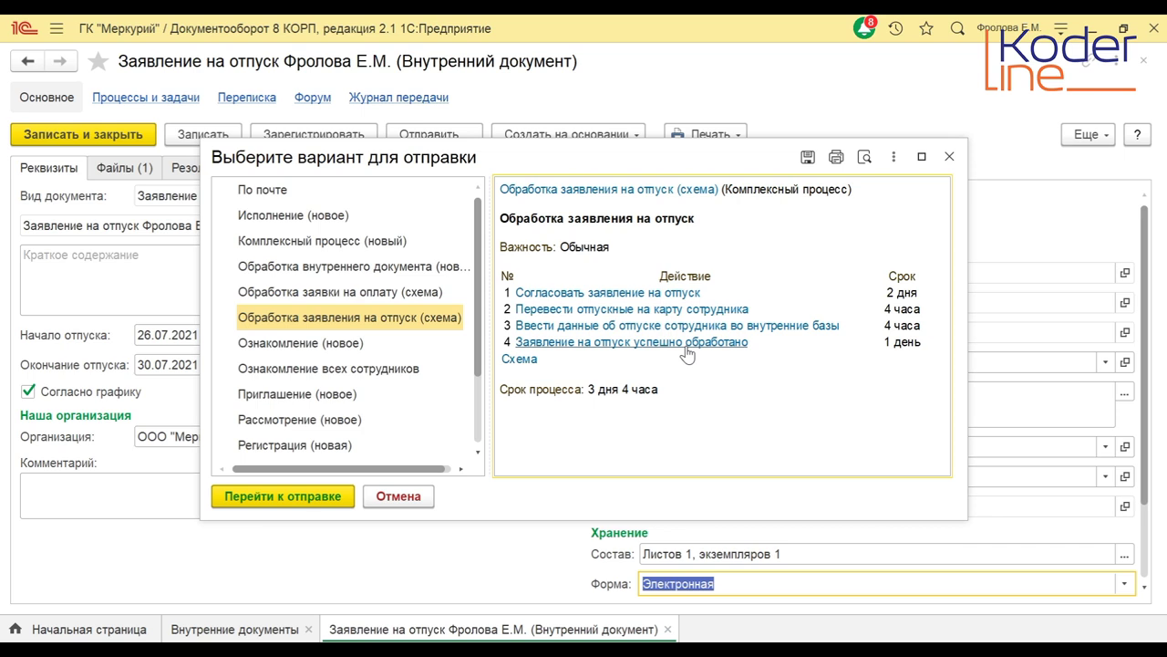
{"action": "left_click_drag", "start_coordinate": [588, 390], "coordinate": [659, 389]}
{"action": "left_click", "coordinate": [679, 408]}
{"action": "left_click", "coordinate": [306, 499]}
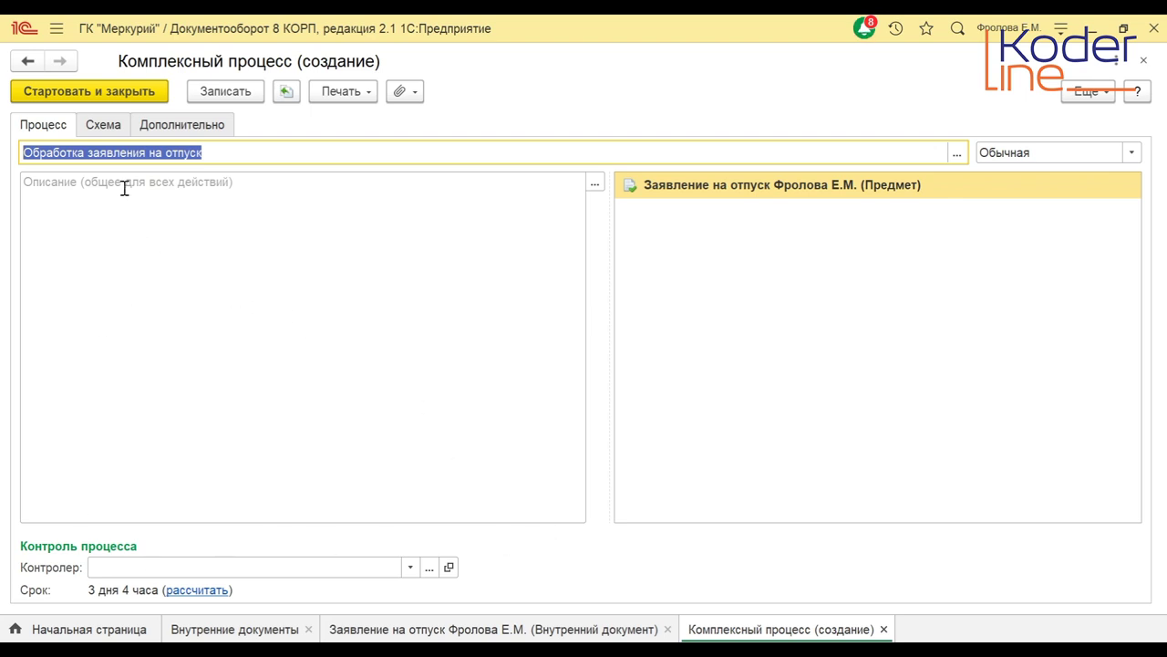
Examine the process scheme from start to finish, including the settings of the approval action "Согласовать заявление на отпуск".
{"action": "left_click", "coordinate": [100, 128]}
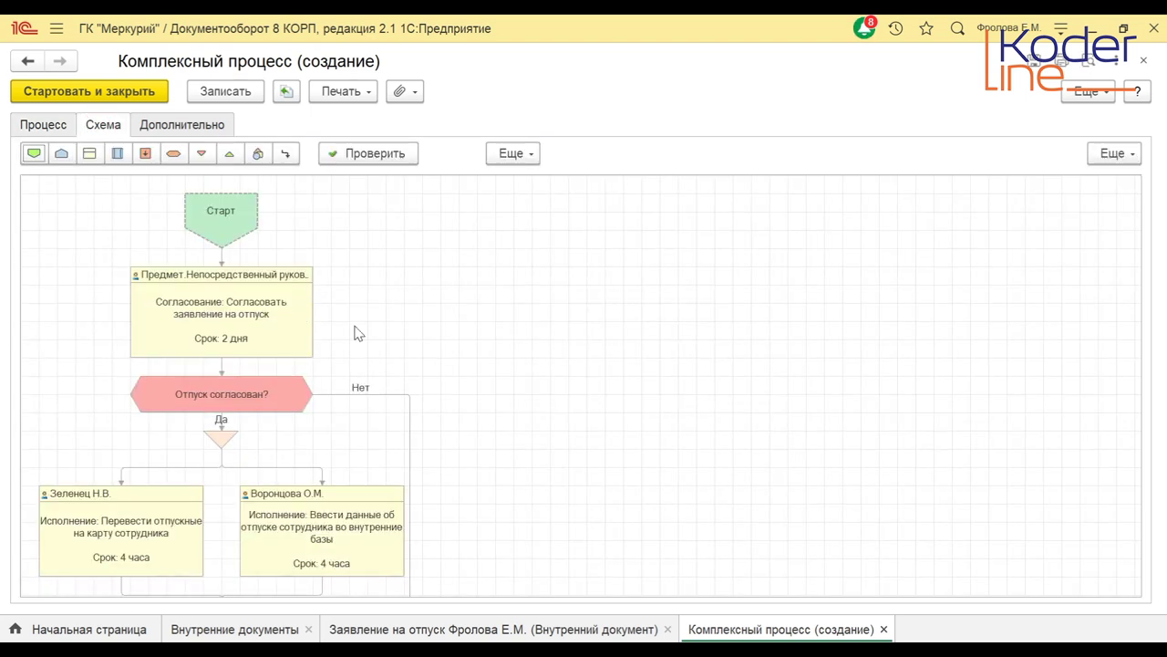
{"action": "scroll", "coordinate": [483, 356], "scroll_direction": "down", "scroll_amount": 1}
{"action": "scroll", "coordinate": [483, 357], "scroll_direction": "up", "scroll_amount": 1}
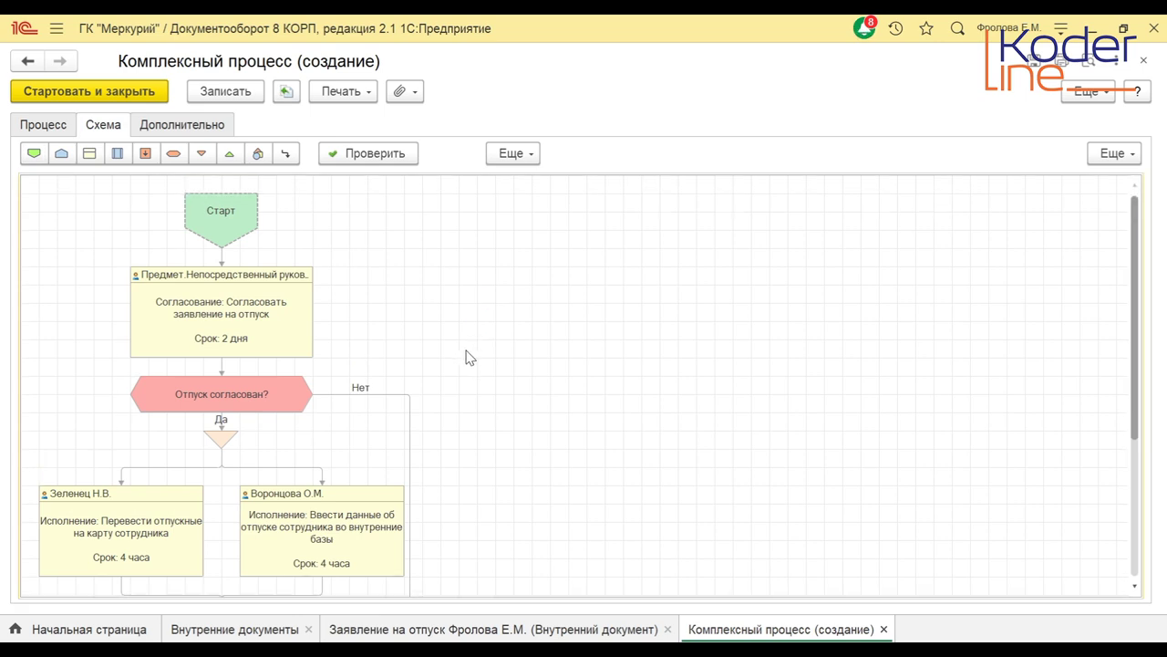
{"action": "left_click", "coordinate": [170, 313]}
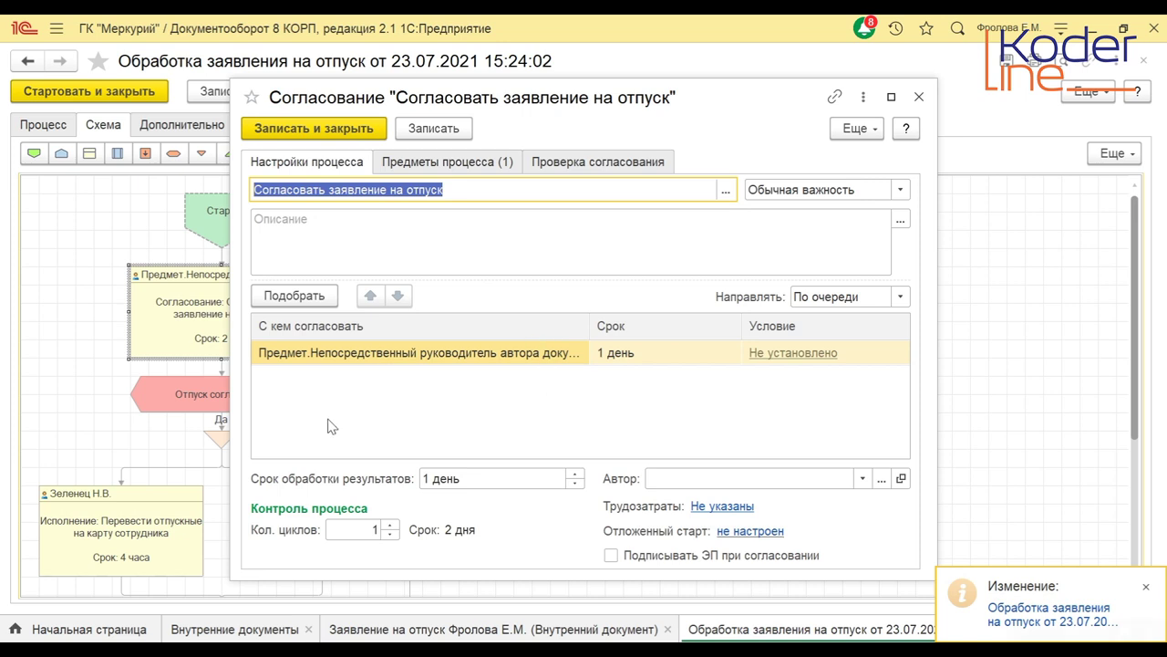
{"action": "left_click", "coordinate": [861, 206]}
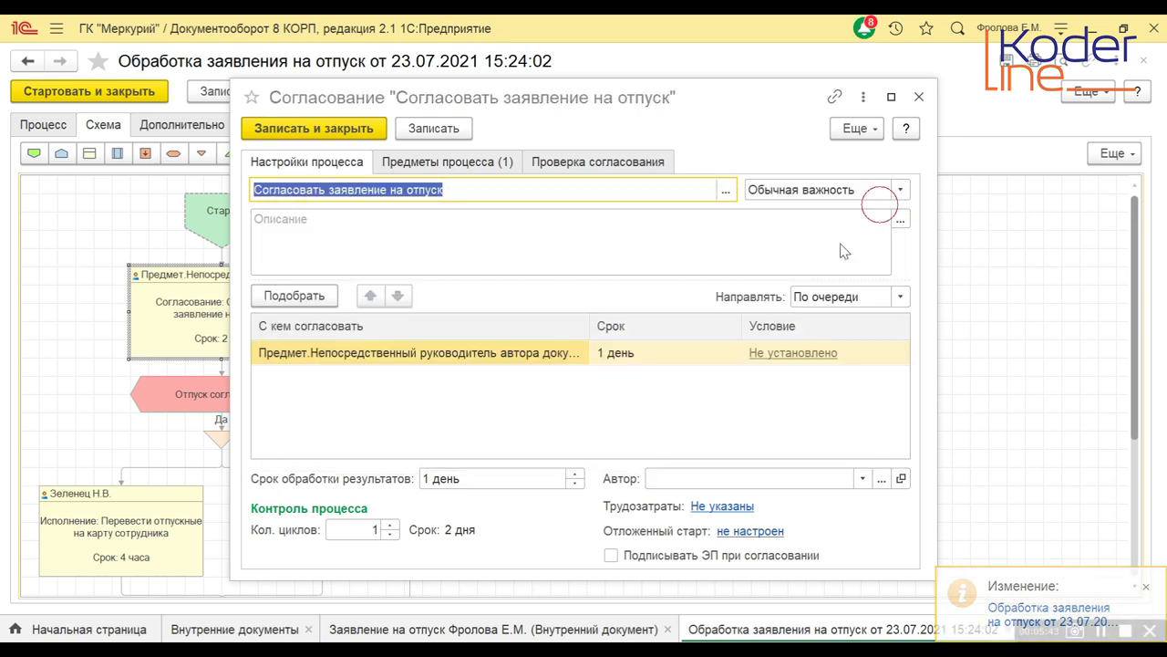
{"action": "left_click", "coordinate": [668, 399]}
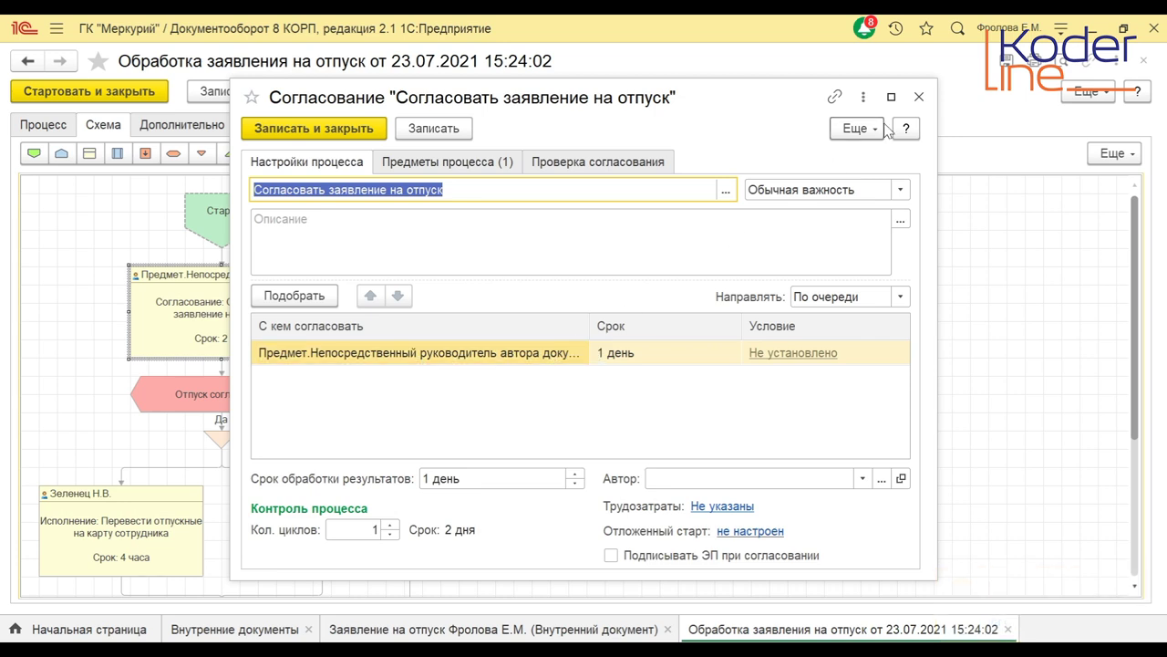
{"action": "left_click", "coordinate": [916, 96]}
{"action": "left_click", "coordinate": [495, 430]}
{"action": "scroll", "coordinate": [495, 430], "scroll_direction": "down", "scroll_amount": 3}
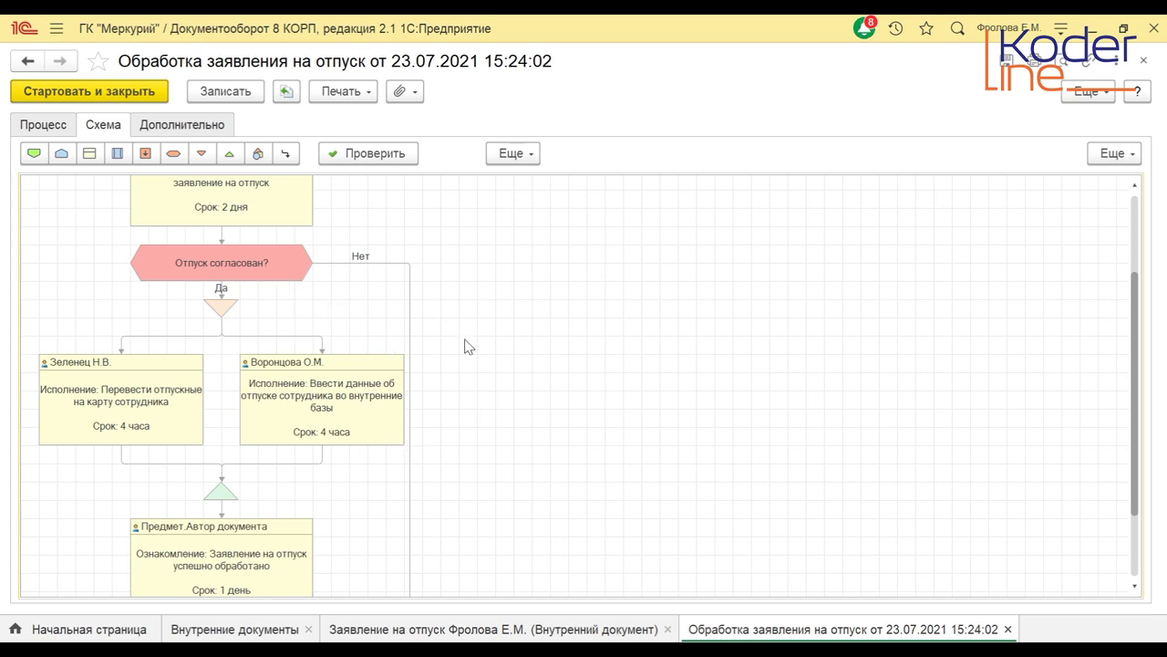
Review the remaining actions in the process scheme and start the process "Обработка заявления на отпуск" for the vacation application.
{"action": "scroll", "coordinate": [465, 347], "scroll_direction": "down", "scroll_amount": 2}
{"action": "scroll", "coordinate": [466, 351], "scroll_direction": "down", "scroll_amount": 2}
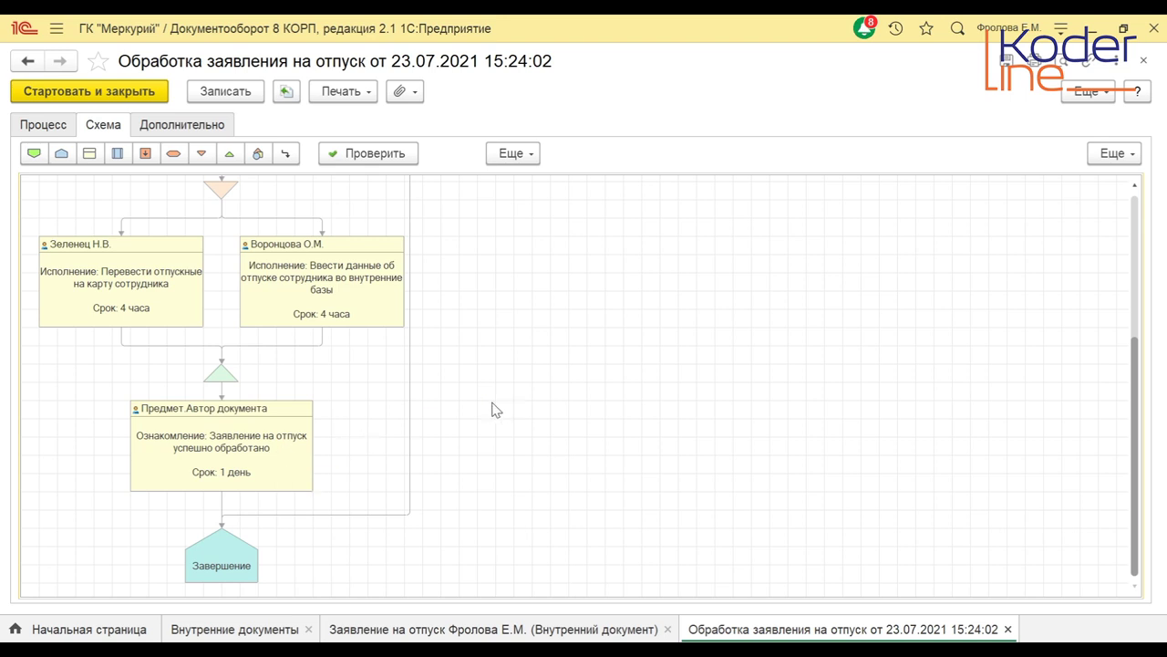
{"action": "scroll", "coordinate": [464, 393], "scroll_direction": "up", "scroll_amount": 5}
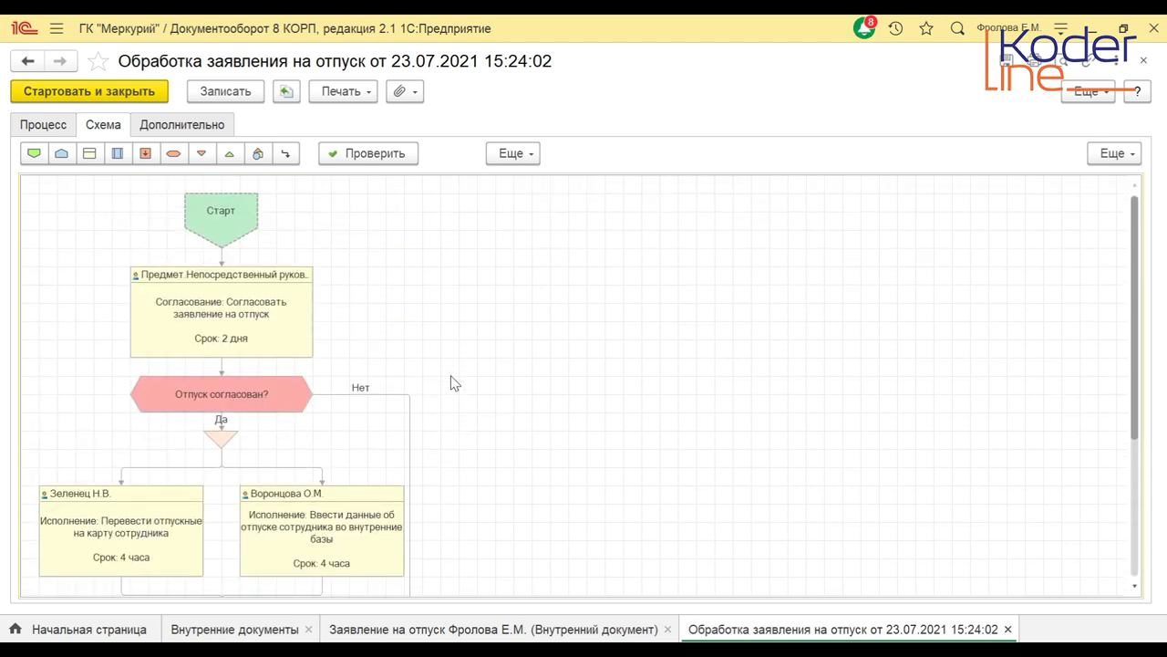
{"action": "left_click", "coordinate": [68, 122]}
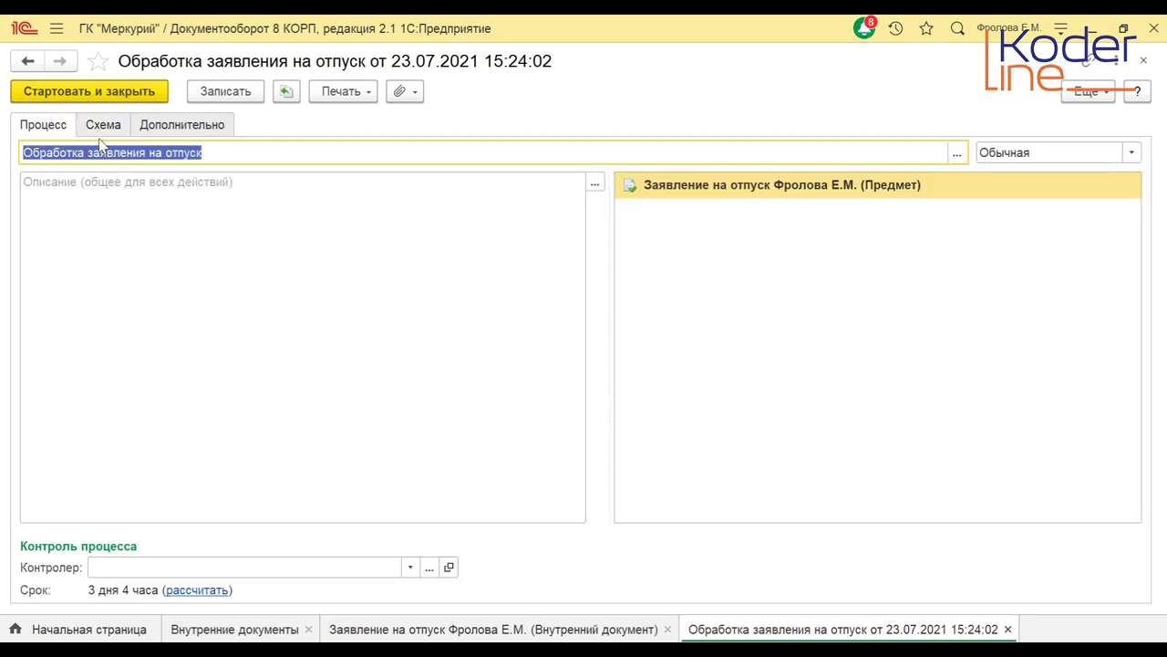
{"action": "left_click", "coordinate": [87, 93]}
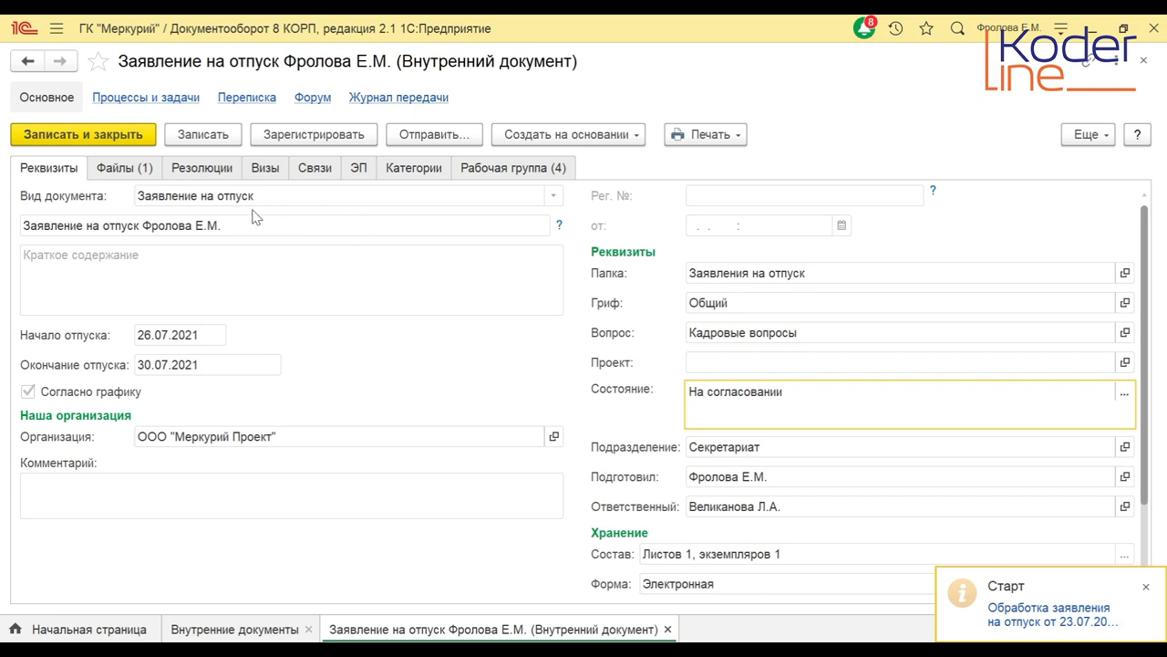
Examine the document's processes and the active task "Согласовать заявление на отпуск", postponing the webinar reminder by 15 minutes.
{"action": "left_click", "coordinate": [124, 102]}
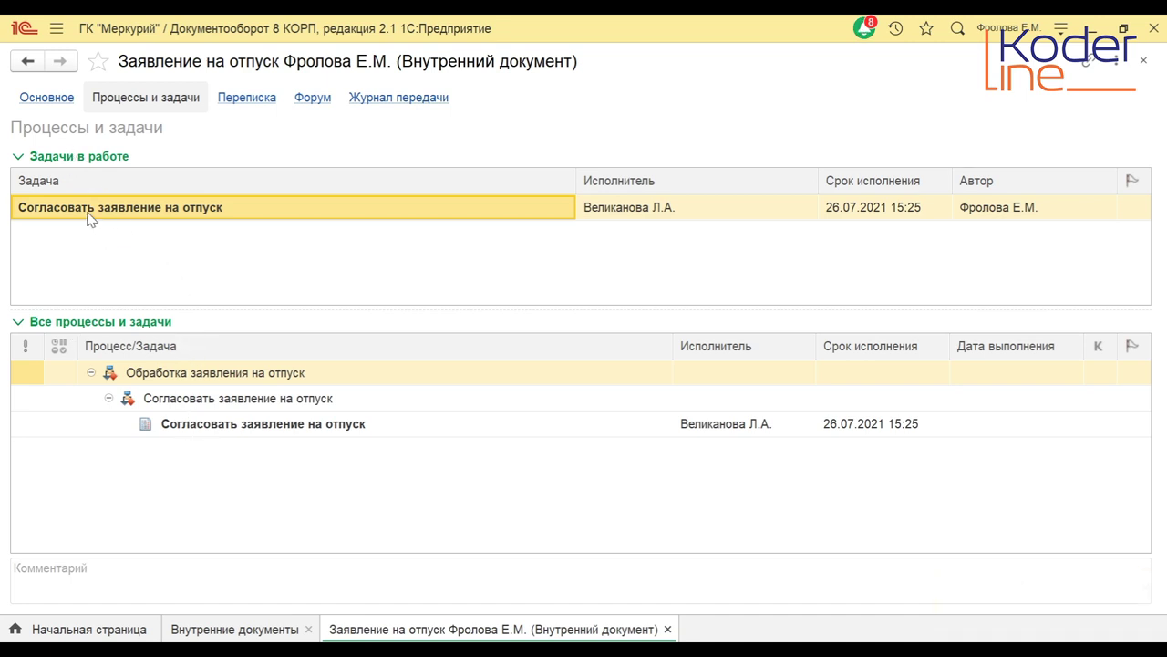
{"action": "left_click", "coordinate": [618, 211]}
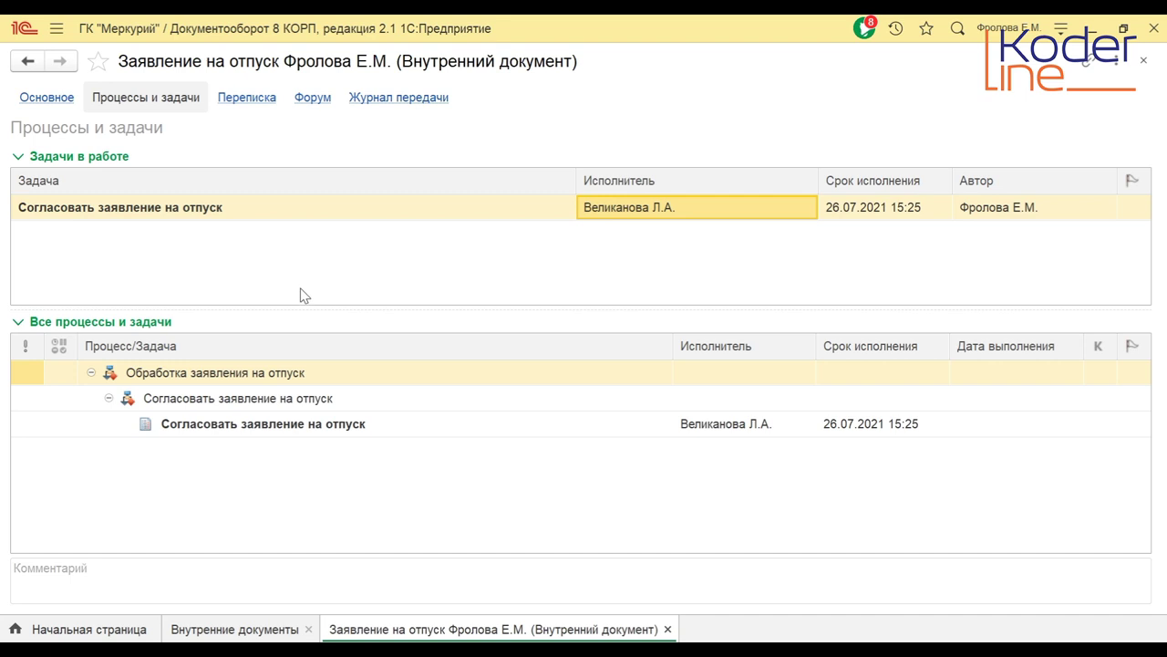
{"action": "left_click", "coordinate": [259, 216]}
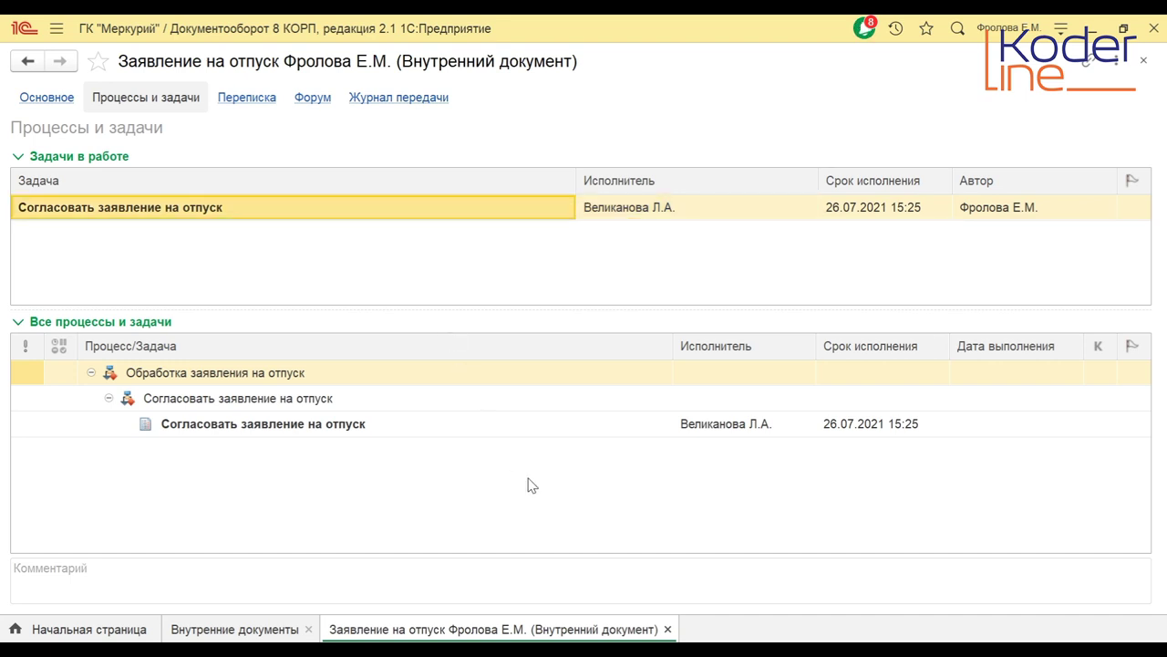
{"action": "left_click", "coordinate": [884, 206]}
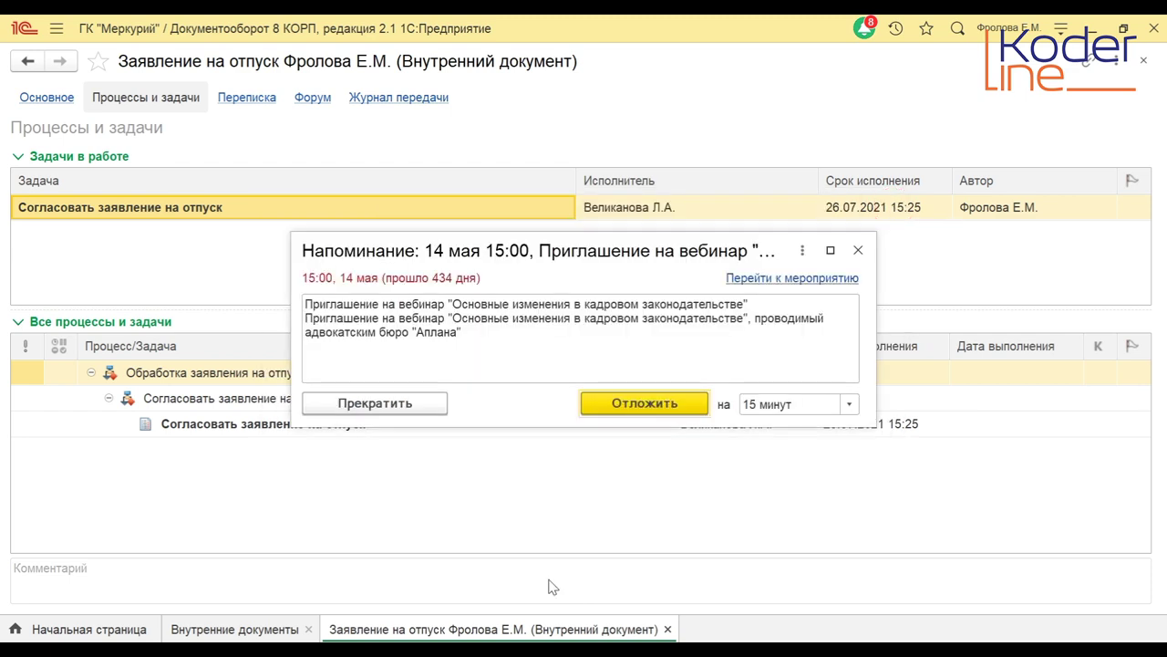
{"action": "left_click", "coordinate": [685, 412]}
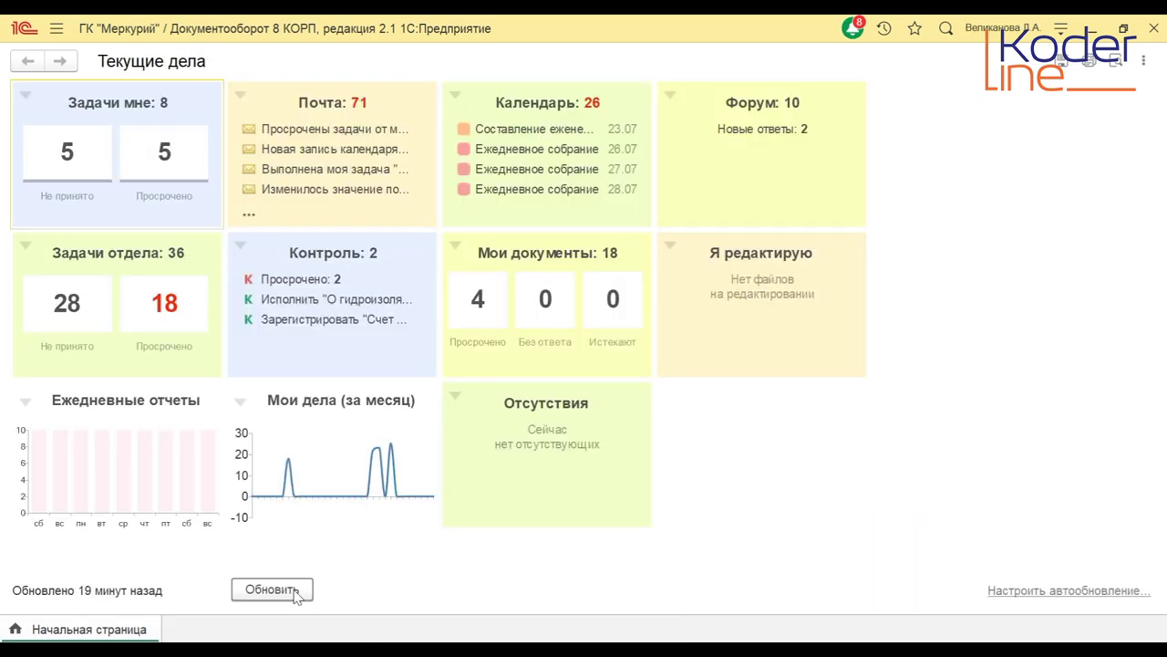
In the approver's session, refresh the current tasks and open the "Заявление на отпуск" approval task created on 23.07.21.
{"action": "left_click", "coordinate": [264, 594]}
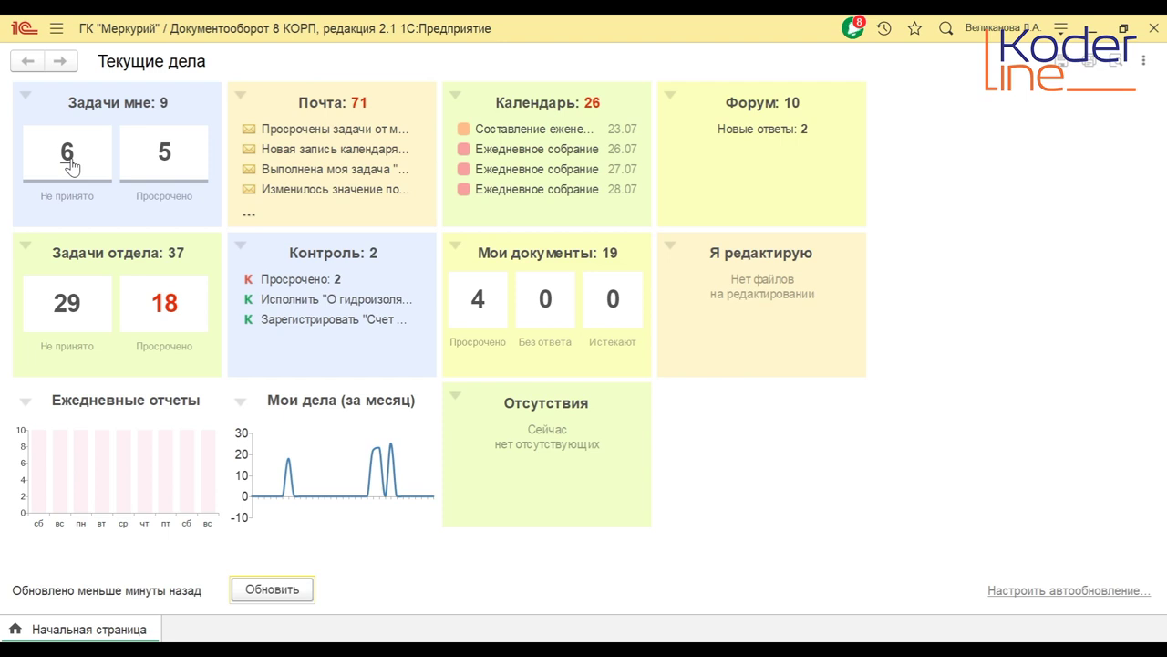
{"action": "left_click", "coordinate": [78, 194]}
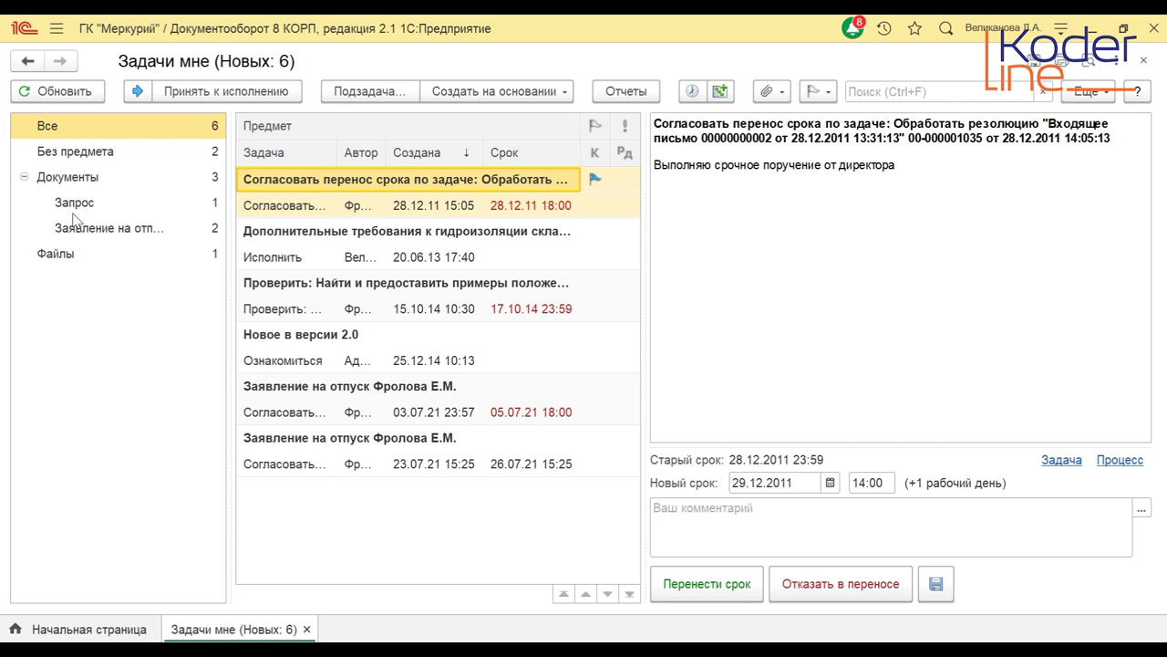
{"action": "left_click", "coordinate": [75, 208]}
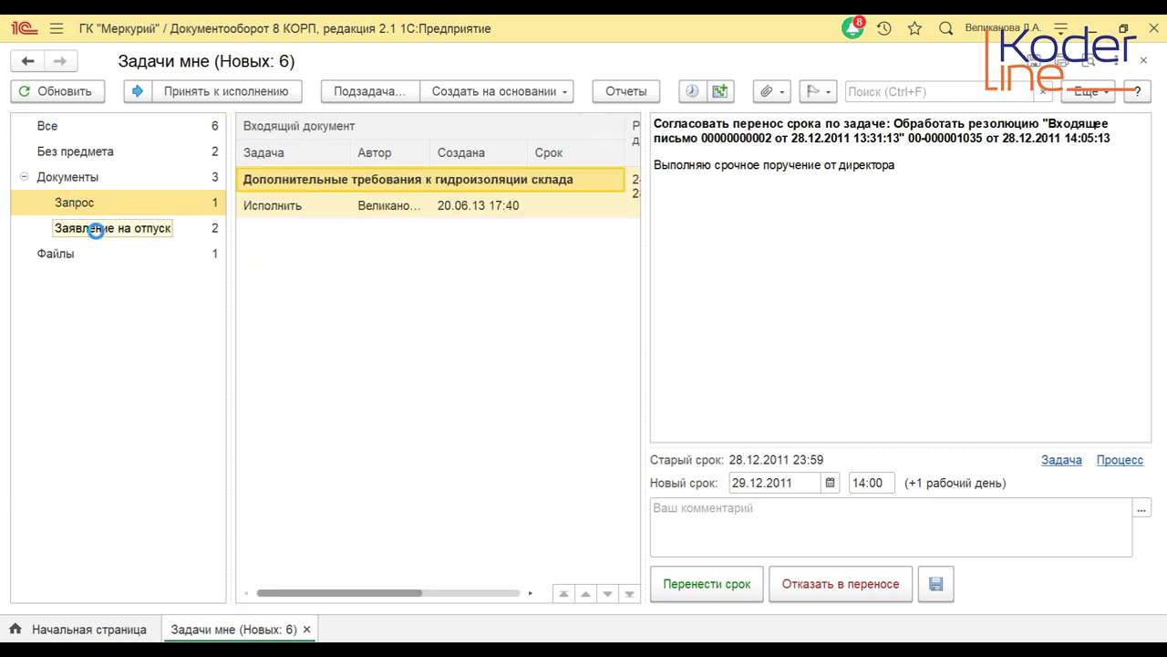
{"action": "left_click", "coordinate": [100, 232]}
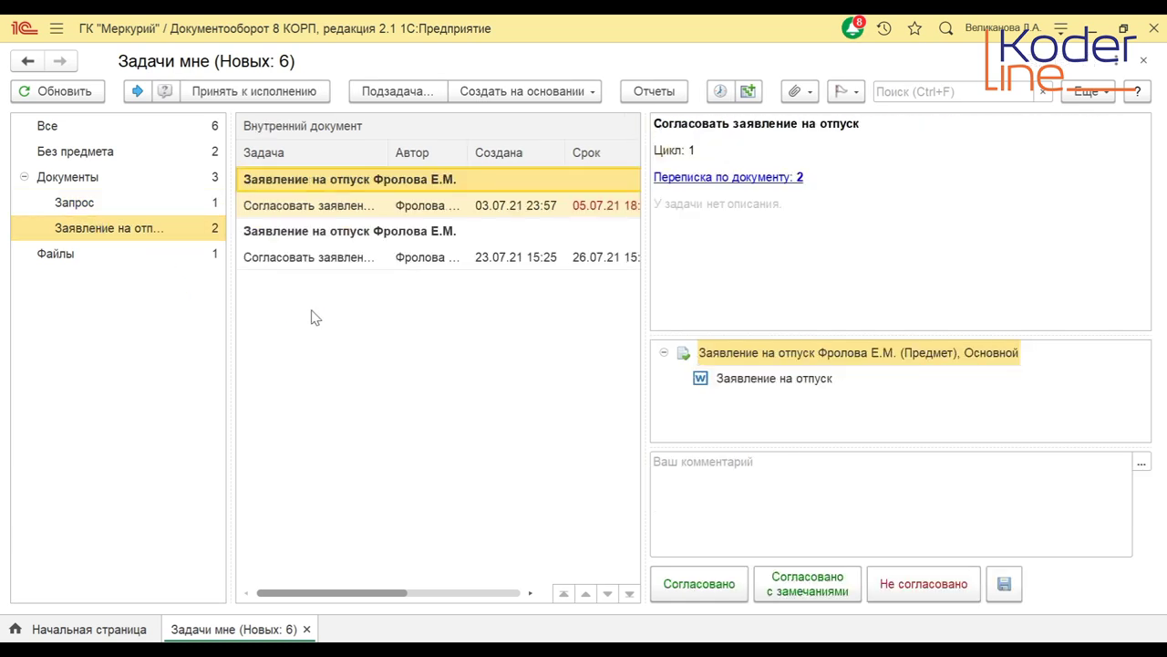
{"action": "left_click", "coordinate": [418, 234]}
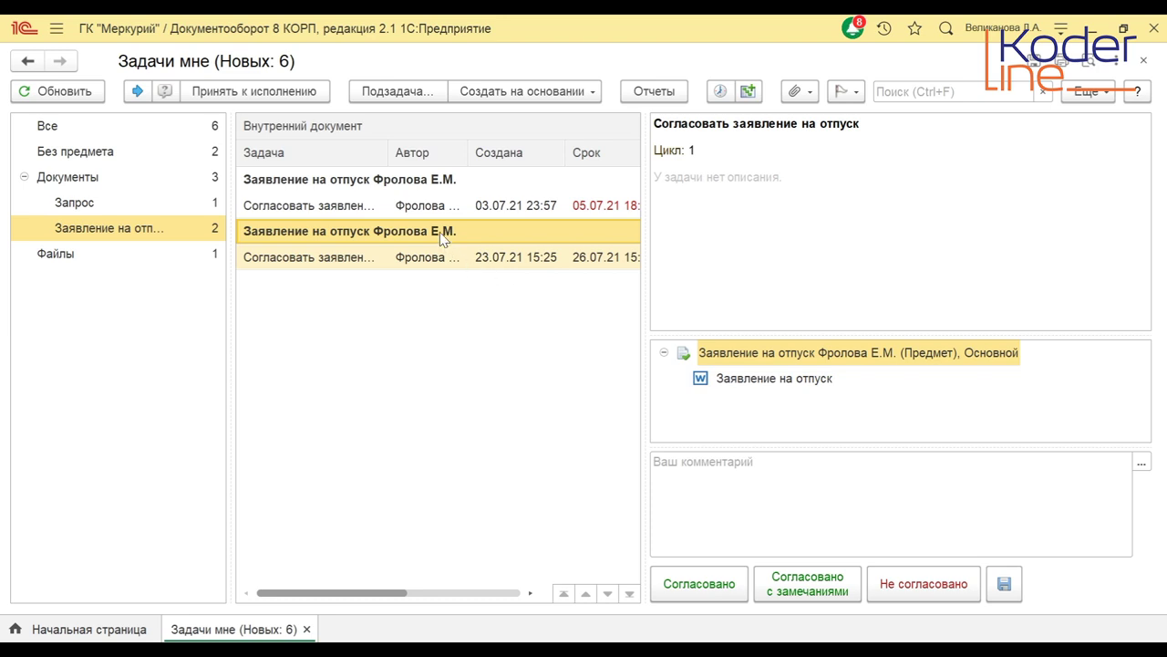
{"action": "left_click", "coordinate": [395, 234]}
{"action": "left_click", "coordinate": [395, 232]}
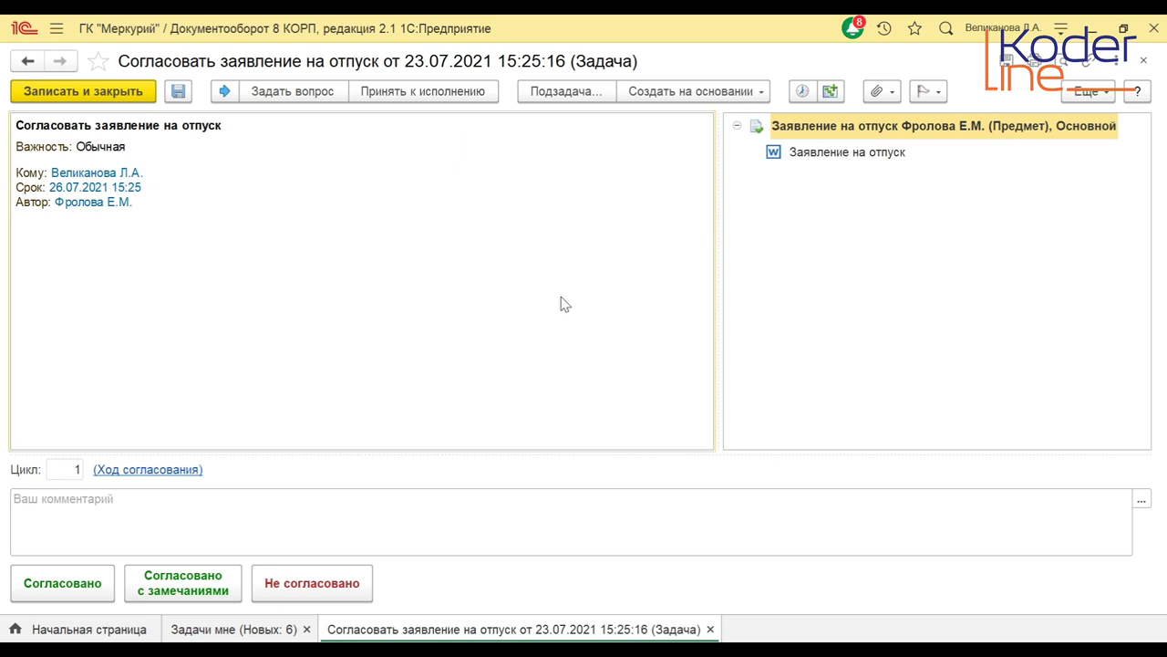
View the vacation application's document card and its Word file from the approval task, and approve the task as "Согласовано".
{"action": "left_click", "coordinate": [818, 127]}
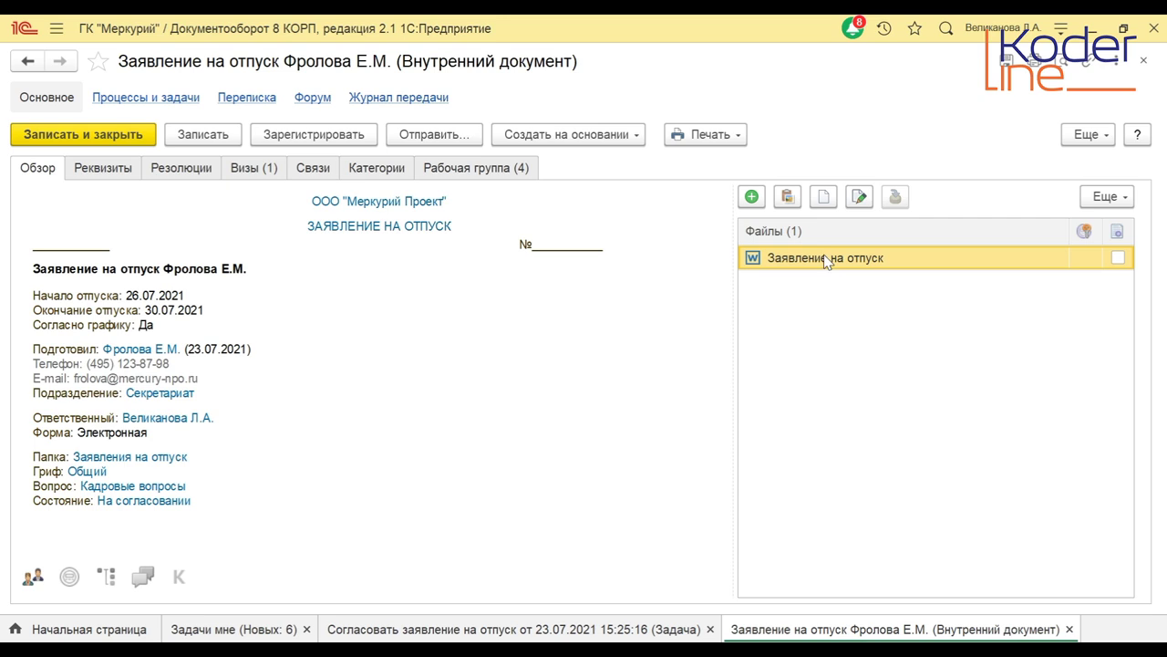
{"action": "left_click", "coordinate": [828, 260]}
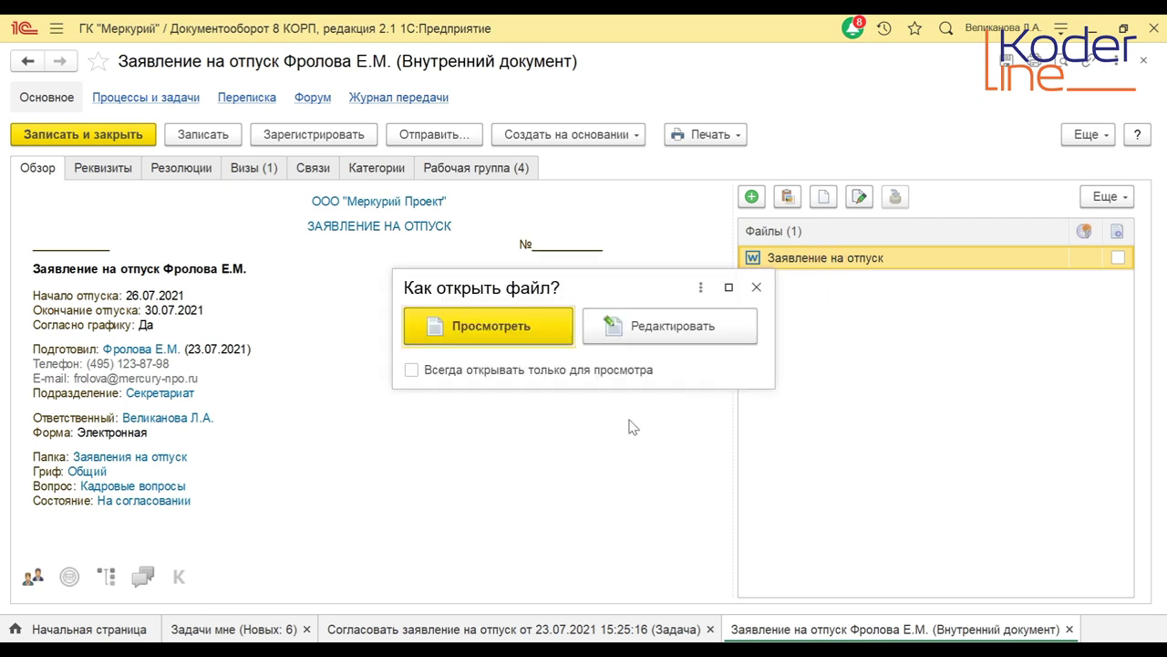
{"action": "left_click", "coordinate": [511, 327]}
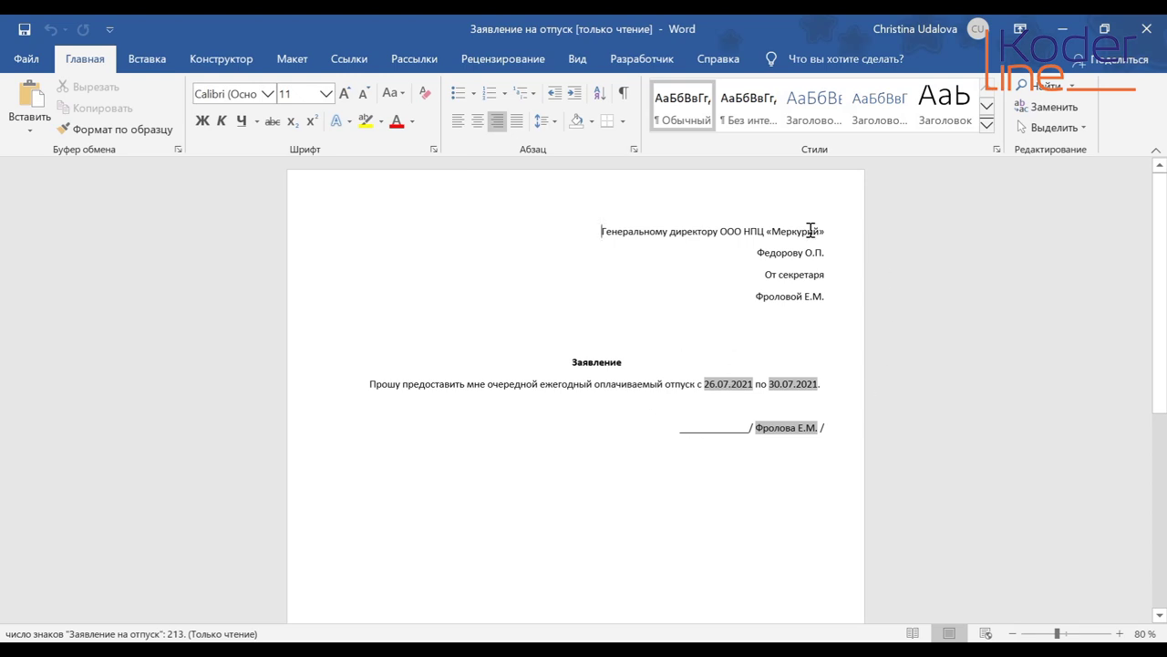
{"action": "left_click", "coordinate": [1146, 29]}
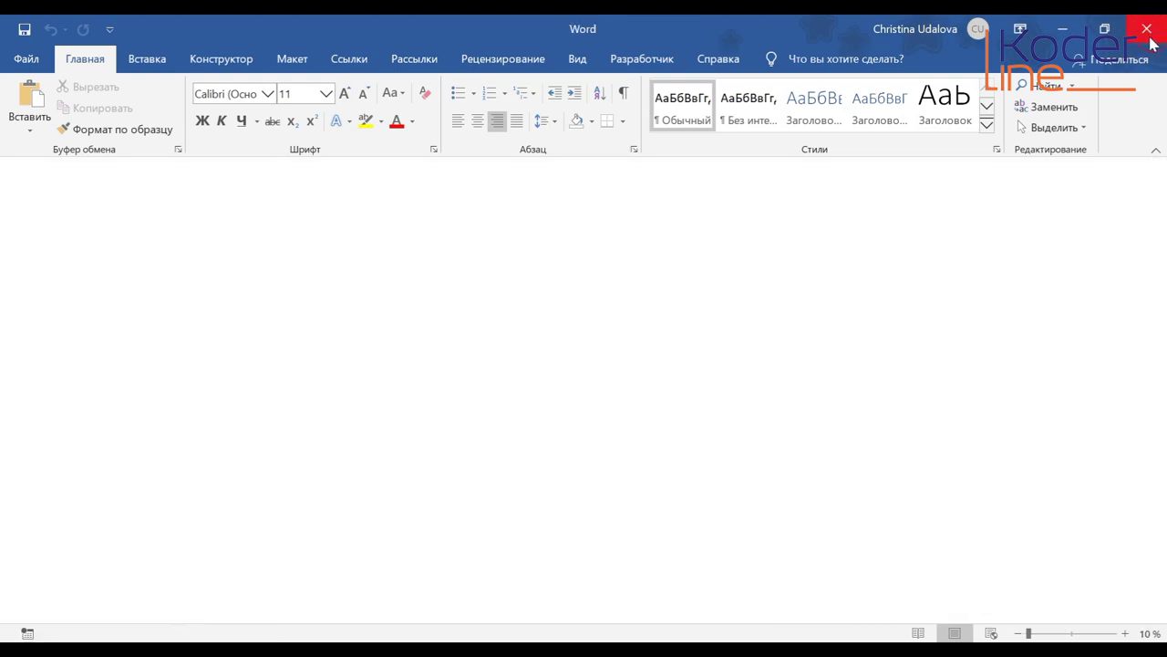
{"action": "left_click", "coordinate": [492, 360]}
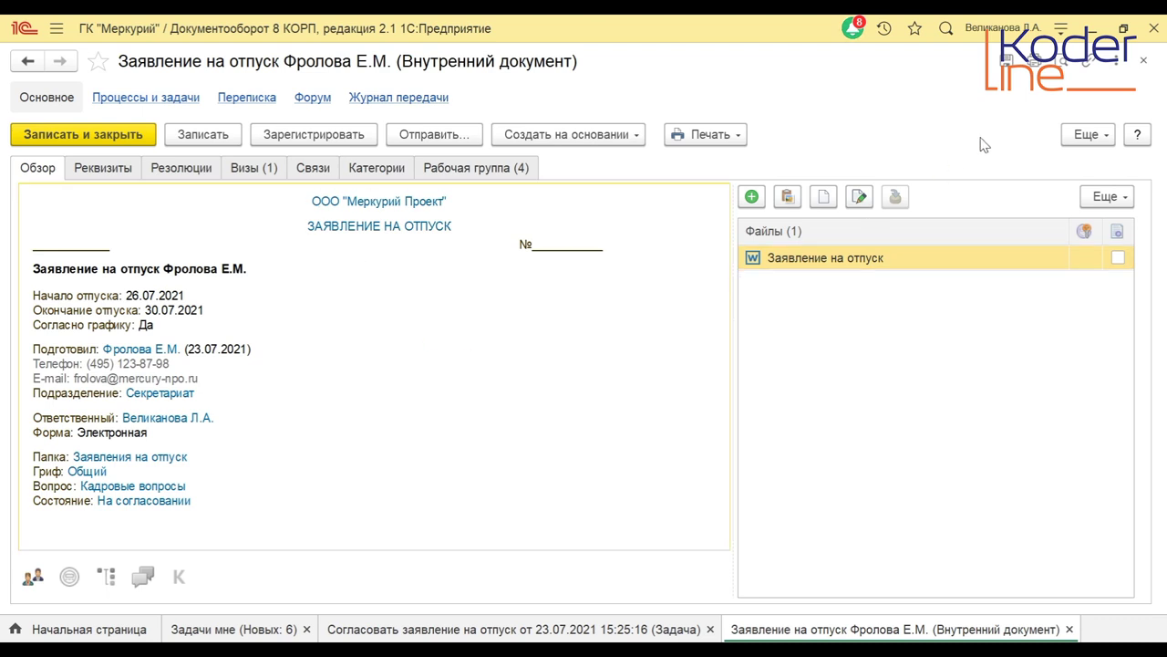
{"action": "left_click", "coordinate": [1143, 61]}
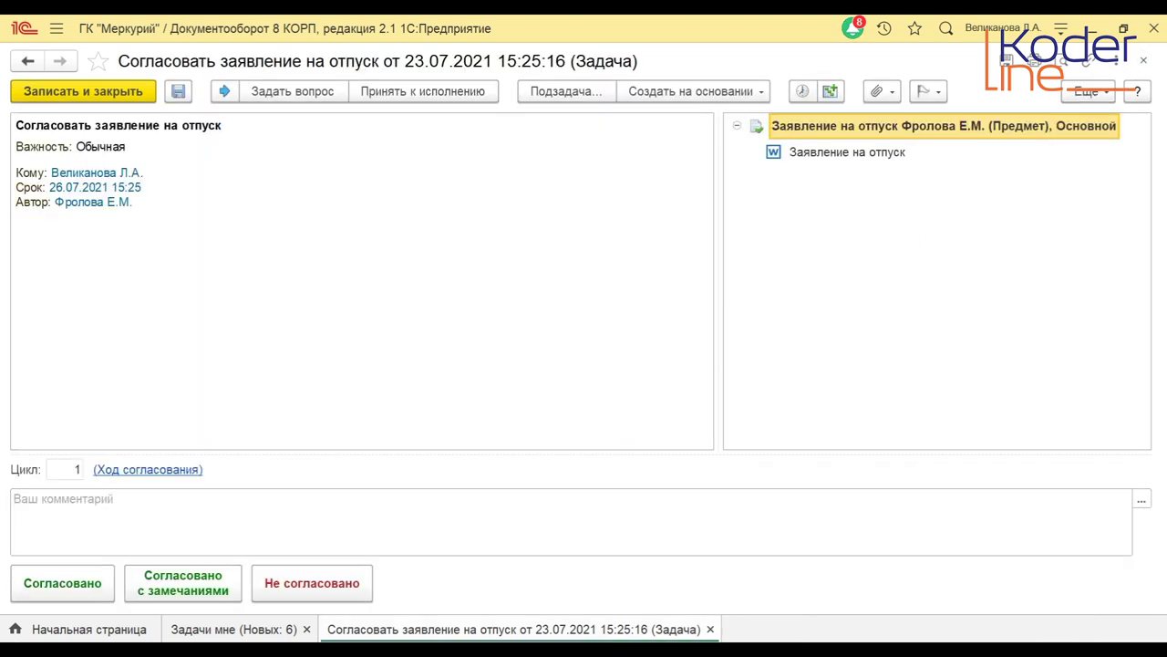
{"action": "left_click", "coordinate": [54, 589]}
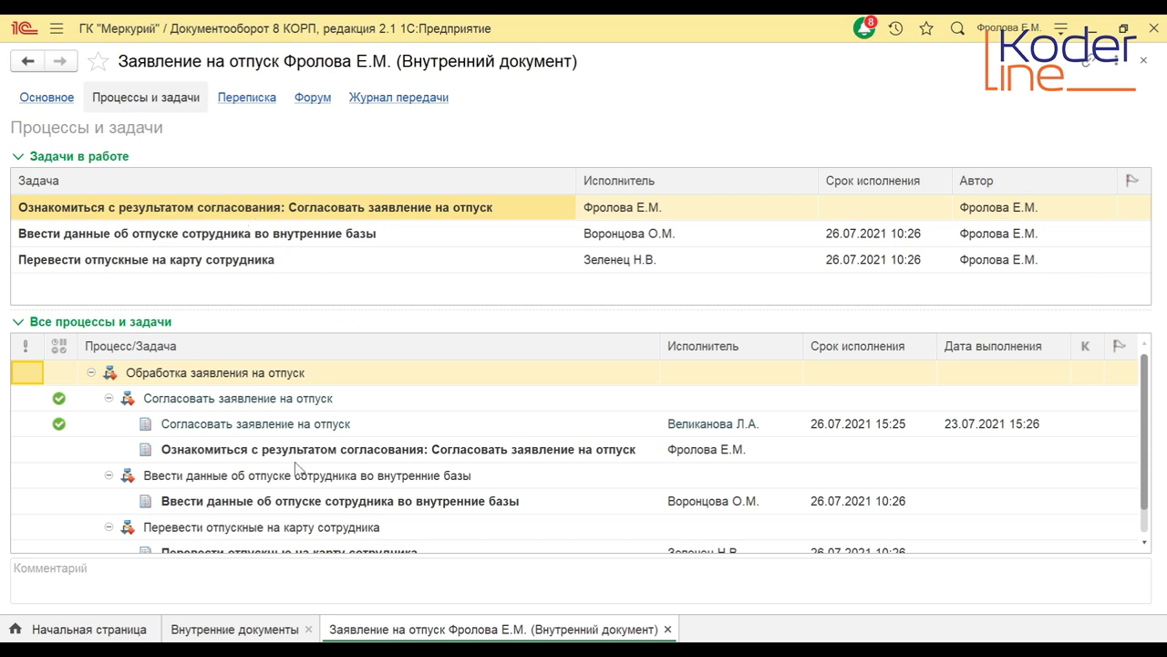
In the author's session, examine the application's approval task and the tasks for entering vacation data and transferring vacation pay.
{"action": "scroll", "coordinate": [295, 467], "scroll_direction": "down", "scroll_amount": 1}
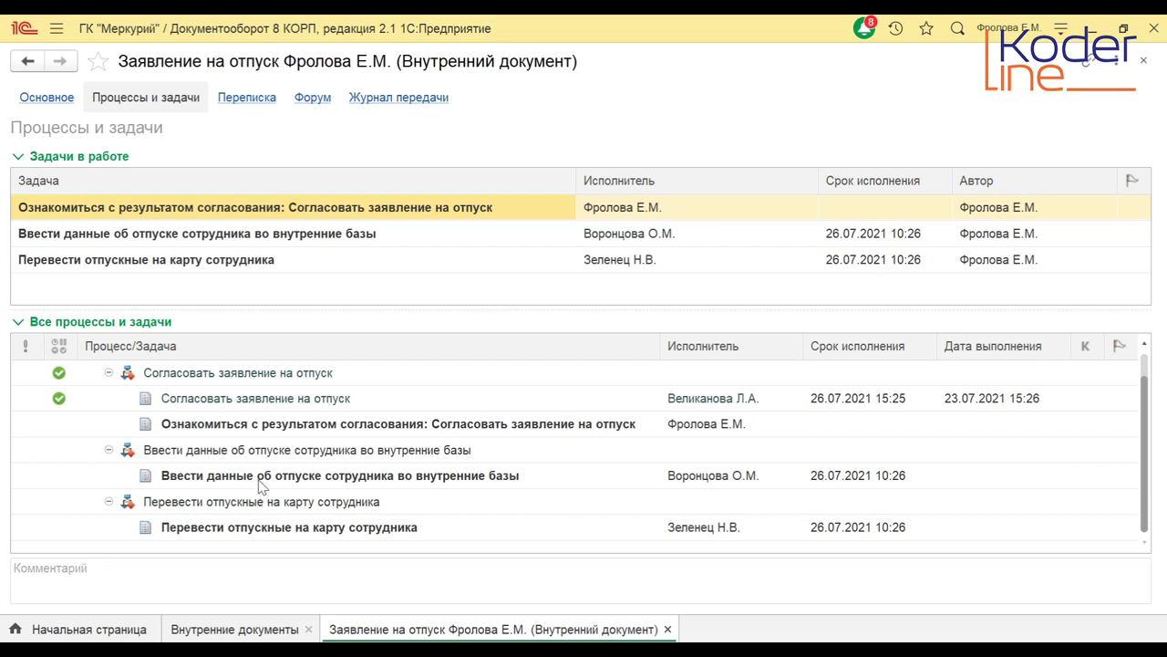
{"action": "left_click", "coordinate": [259, 482]}
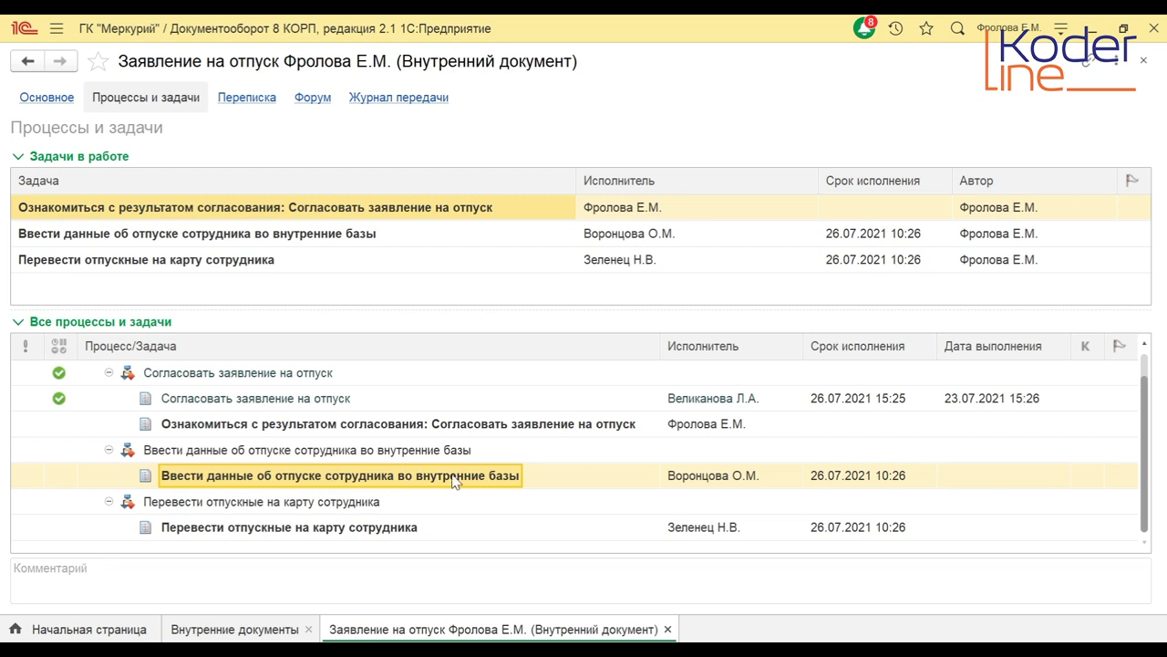
{"action": "left_click", "coordinate": [374, 528]}
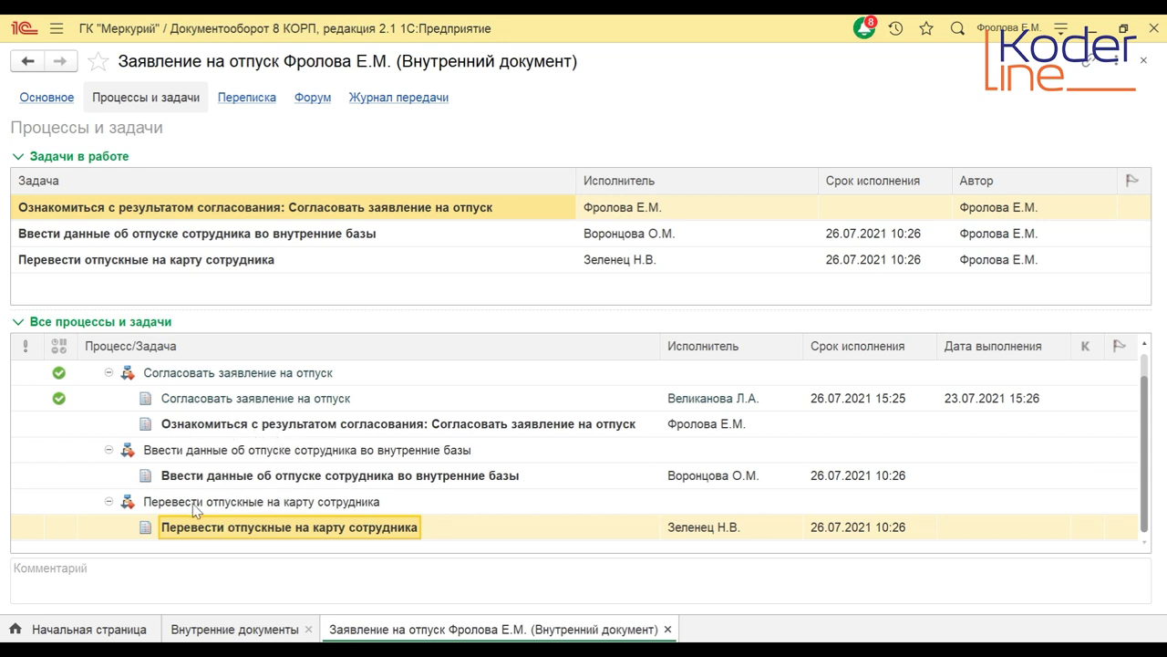
{"action": "left_click", "coordinate": [232, 398]}
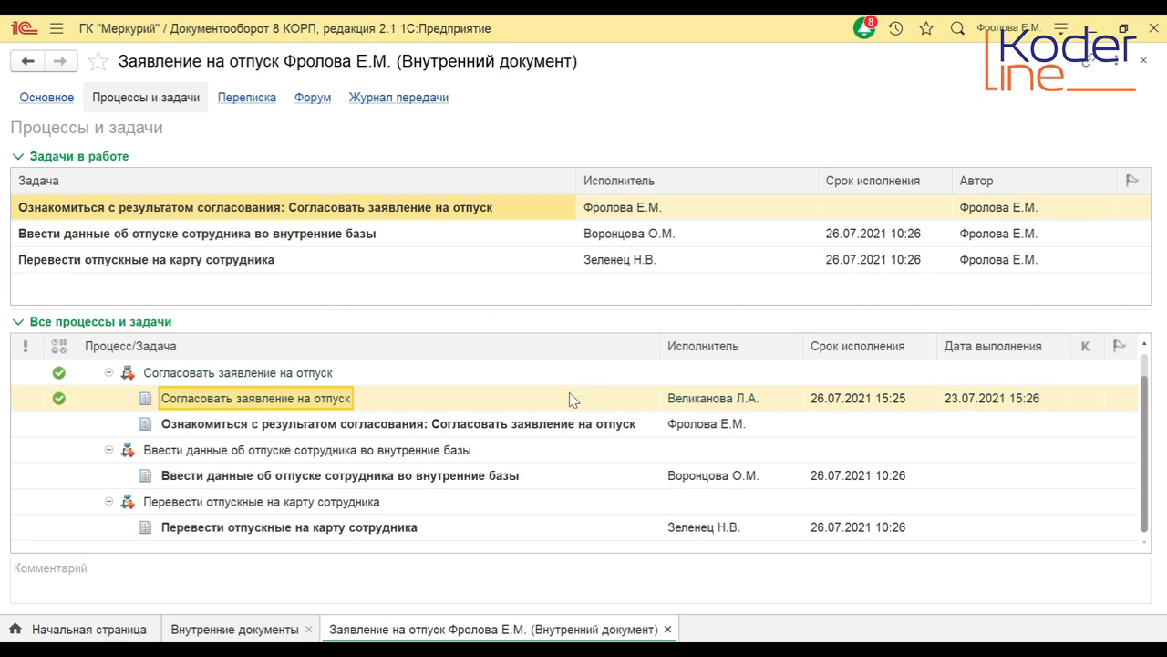
{"action": "left_click", "coordinate": [303, 477]}
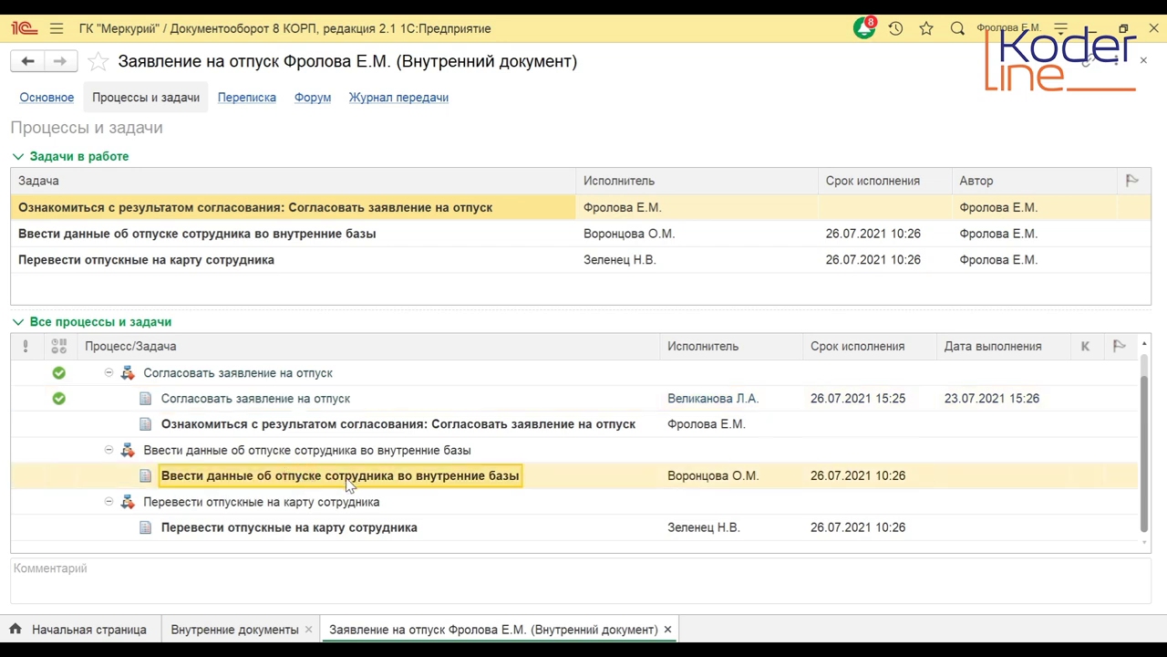
{"action": "left_click", "coordinate": [372, 536]}
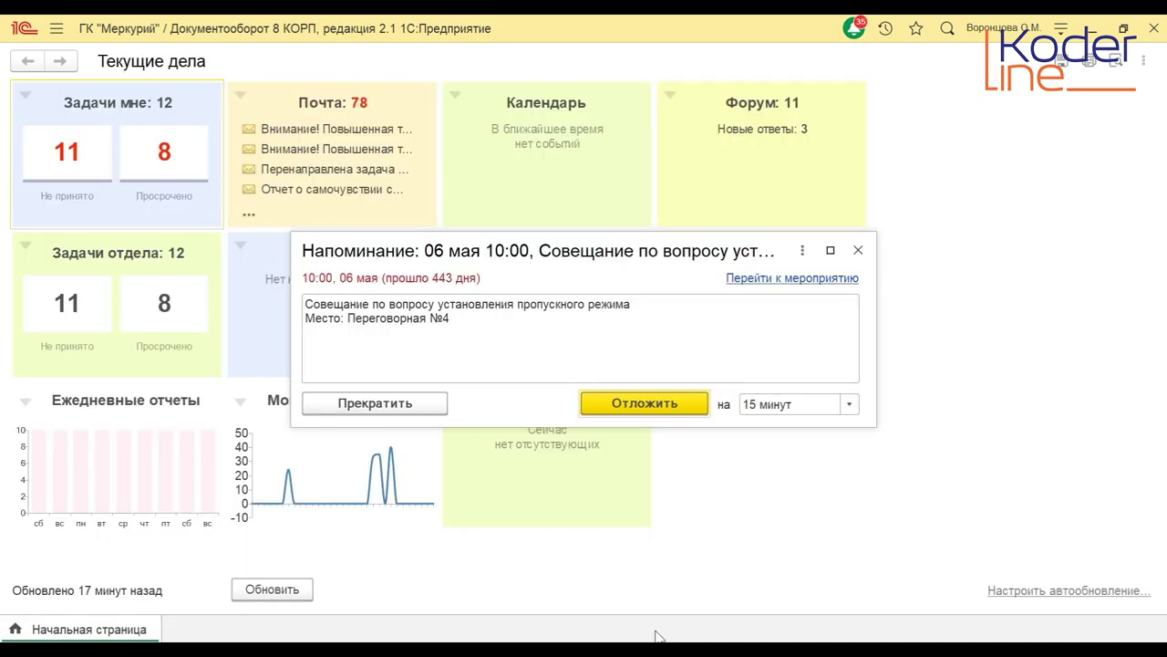
In the session of the employee assigned to enter vacation data, postpone the meeting reminder by 15 minutes and open the refreshed personal task list.
{"action": "left_click", "coordinate": [691, 405]}
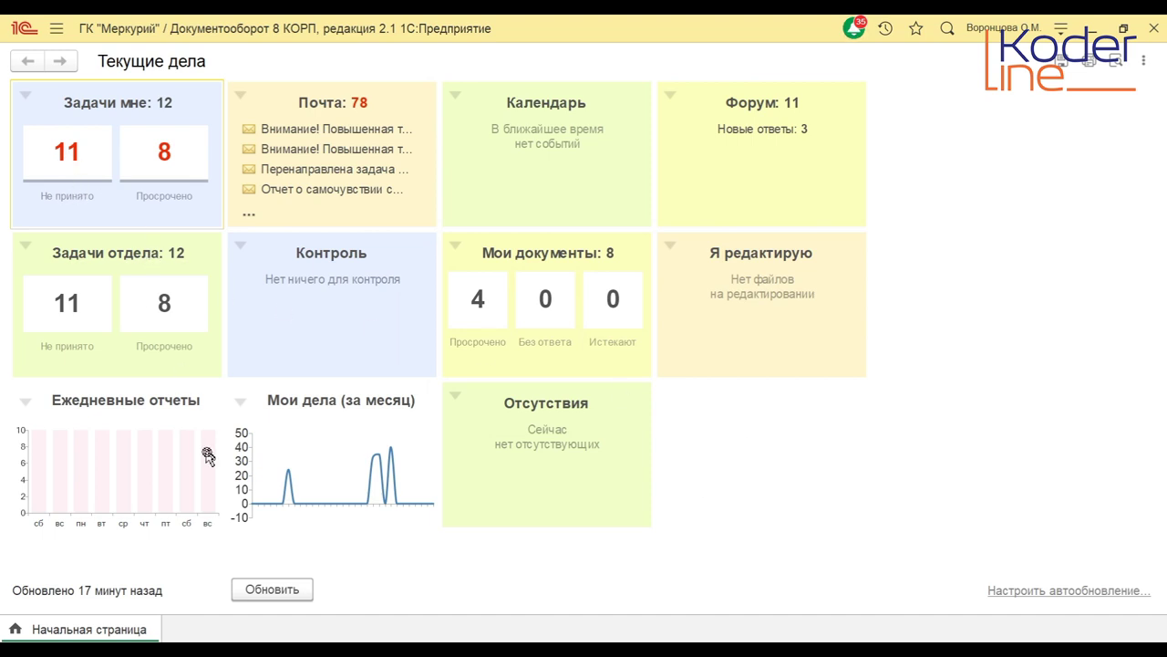
{"action": "left_click", "coordinate": [251, 588]}
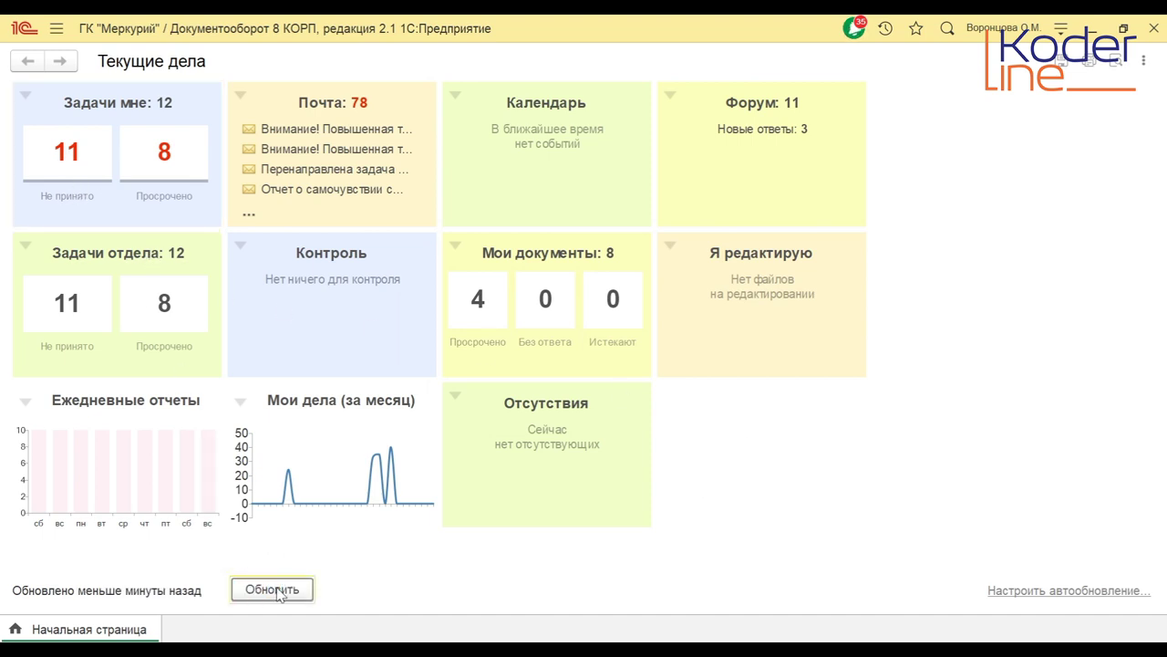
{"action": "left_click", "coordinate": [59, 195]}
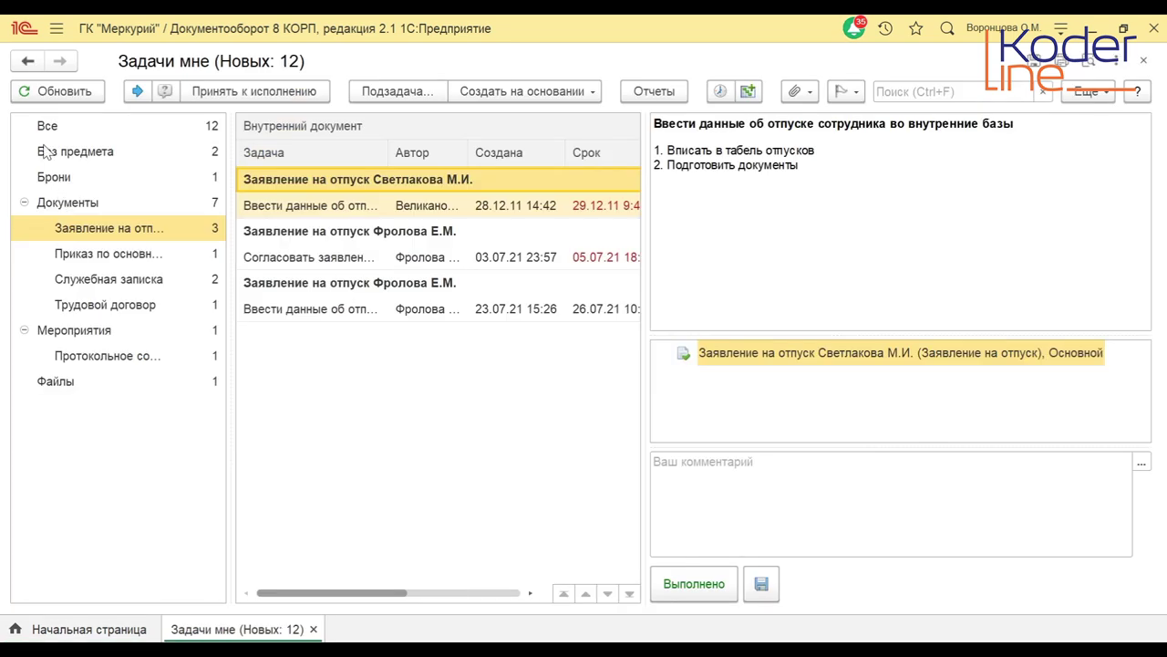
Among the "Заявление на отпуск" tasks, mark the 23.07.21 task "Ввести данные об отпуске сотрудника во внутренние базы" as "Исполнено".
{"action": "left_click", "coordinate": [57, 202]}
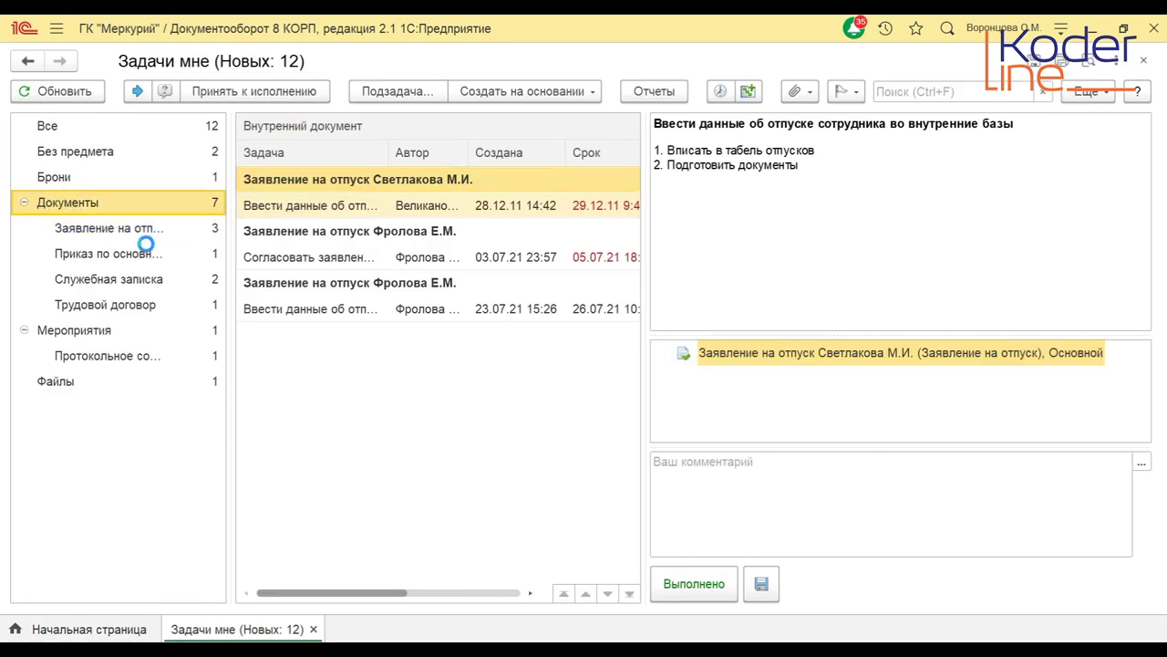
{"action": "left_click", "coordinate": [113, 229]}
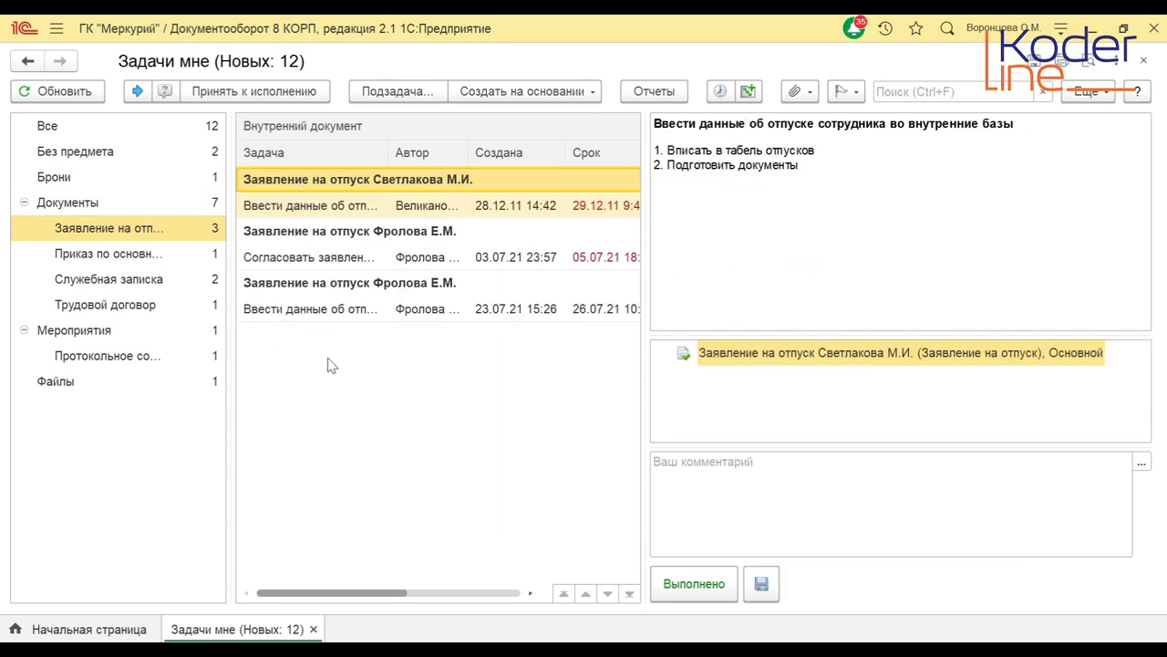
{"action": "left_click", "coordinate": [344, 303]}
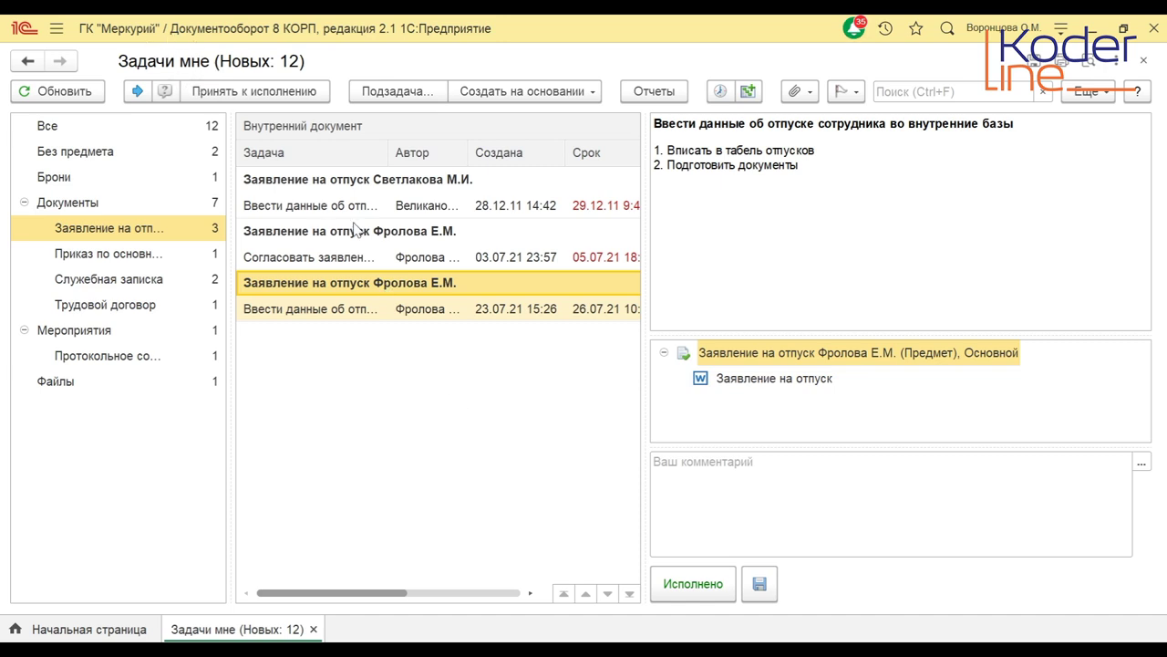
{"action": "left_click", "coordinate": [688, 584]}
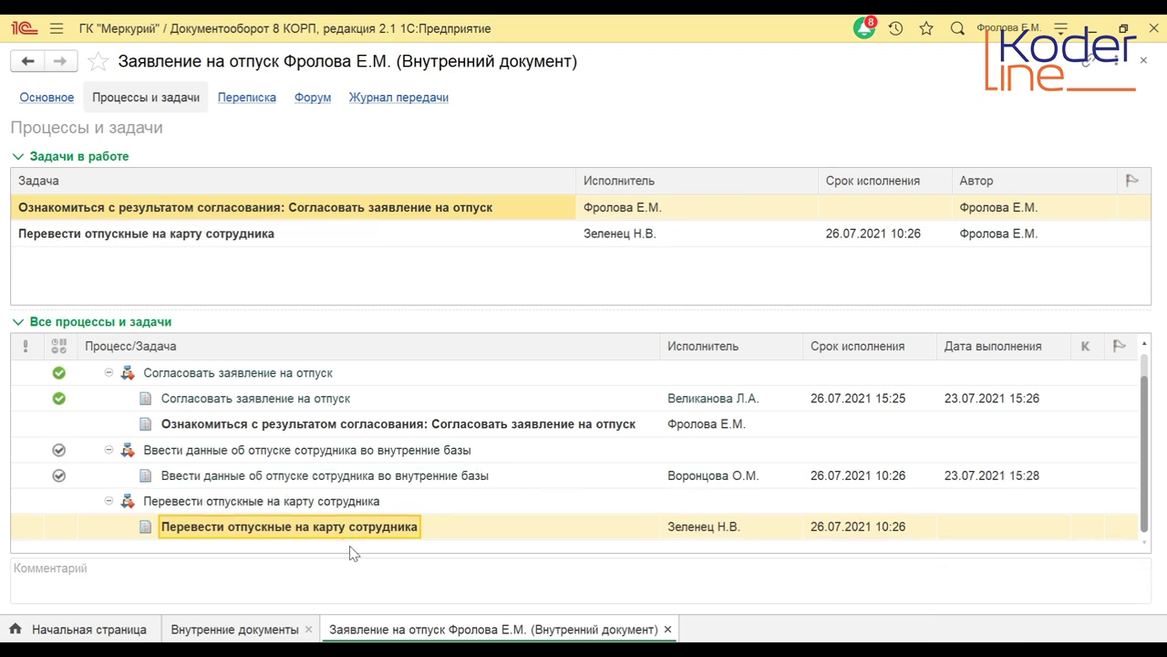
In the author's session, examine the completed task for entering vacation data and the pending task "Перевести отпускные на карту сотрудника".
{"action": "left_click", "coordinate": [209, 481]}
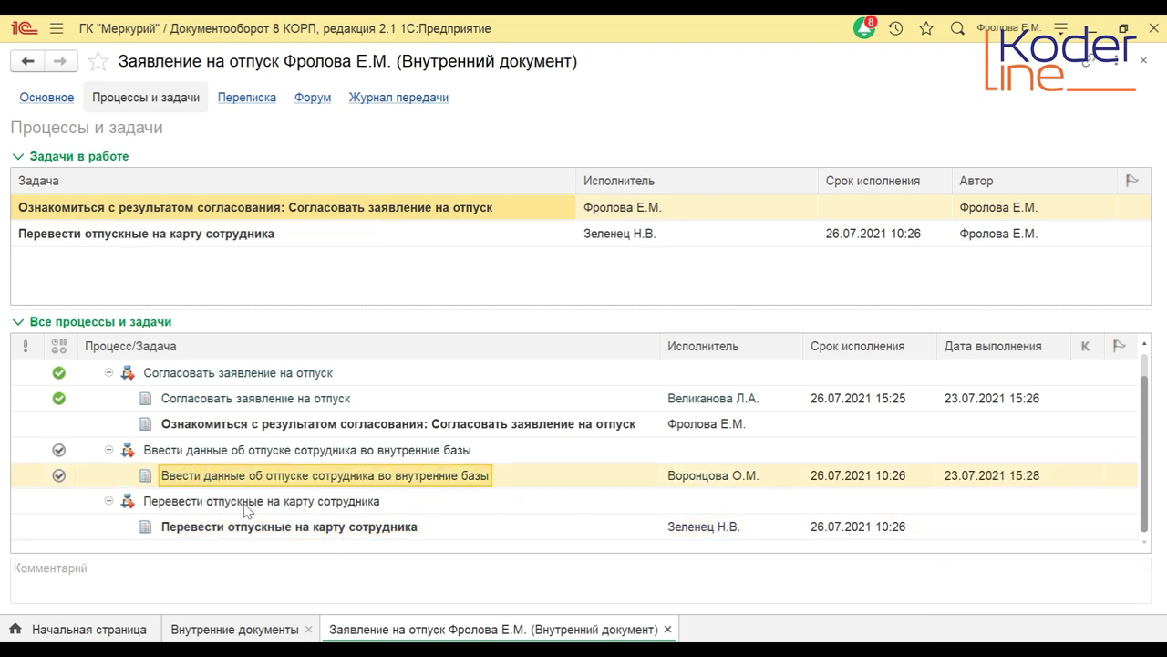
{"action": "left_click", "coordinate": [59, 475]}
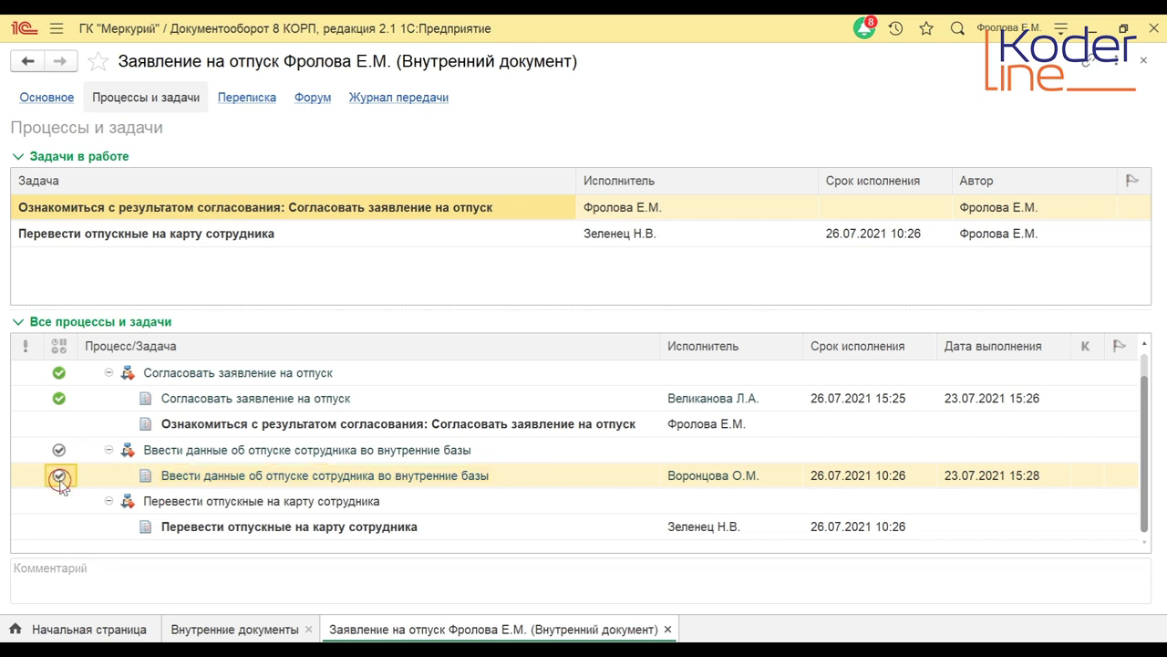
{"action": "left_click", "coordinate": [244, 528]}
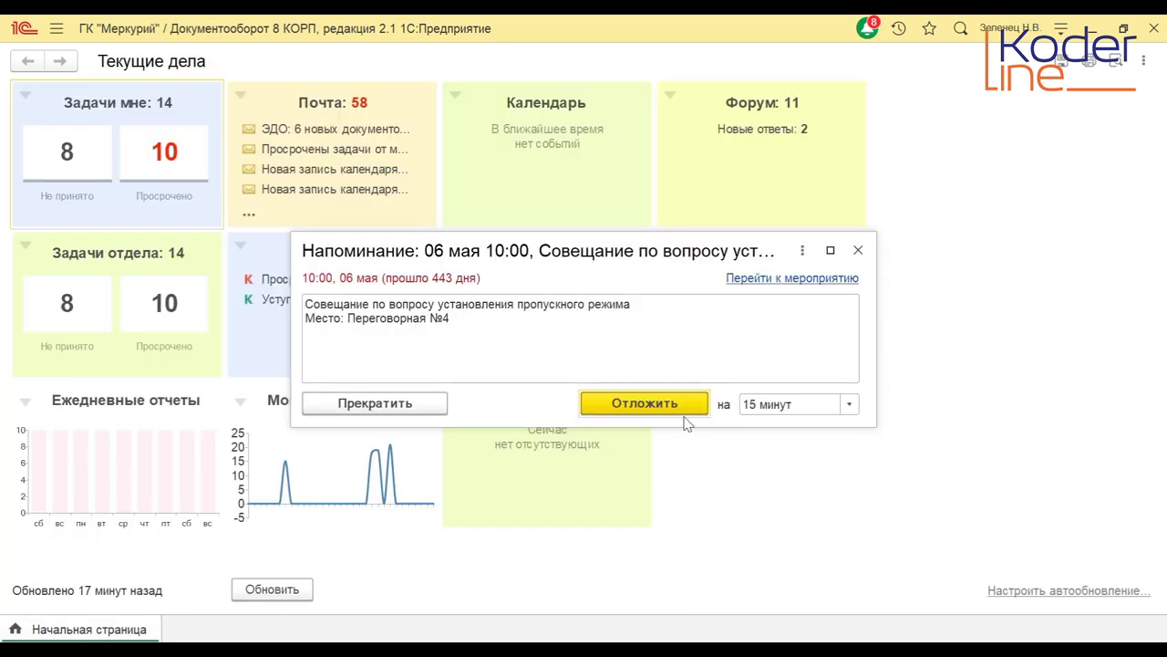
In the session of the employee assigned to transfer vacation pay, postpone the meeting reminder by 15 minutes and open the refreshed personal task list.
{"action": "left_click", "coordinate": [683, 409]}
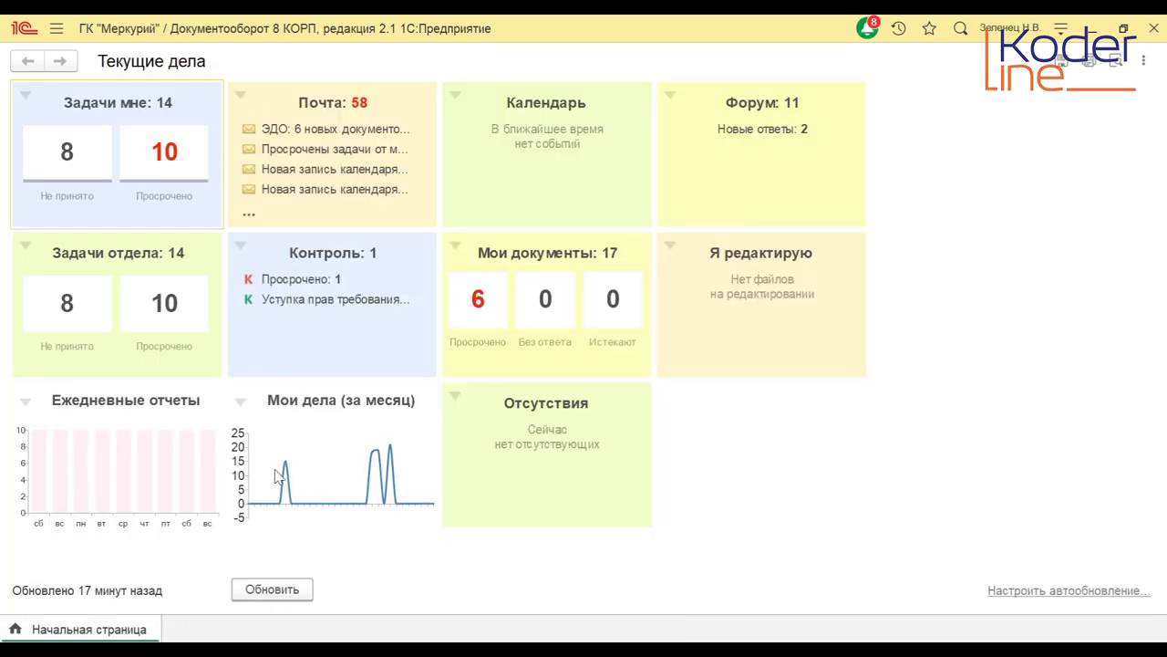
{"action": "left_click", "coordinate": [270, 593]}
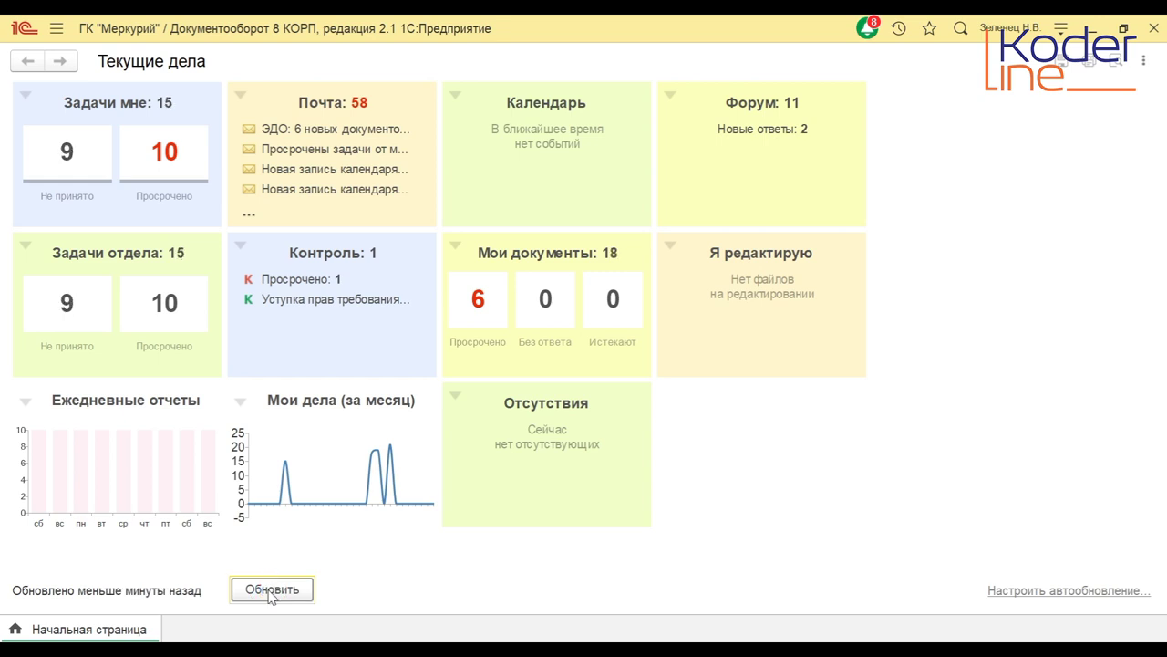
{"action": "left_click", "coordinate": [69, 196]}
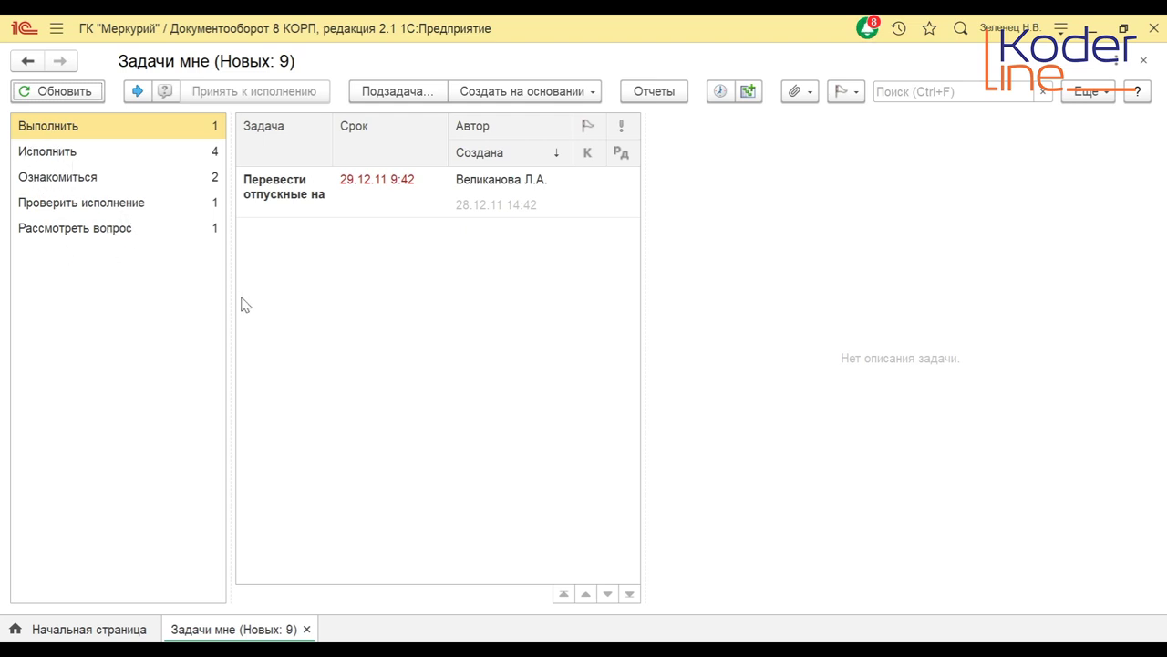
Among the "Исполнить" tasks, mark the task "Перевести отпускные на карту сотрудника" due 26.07.21 as "Исполнено".
{"action": "left_click", "coordinate": [64, 152]}
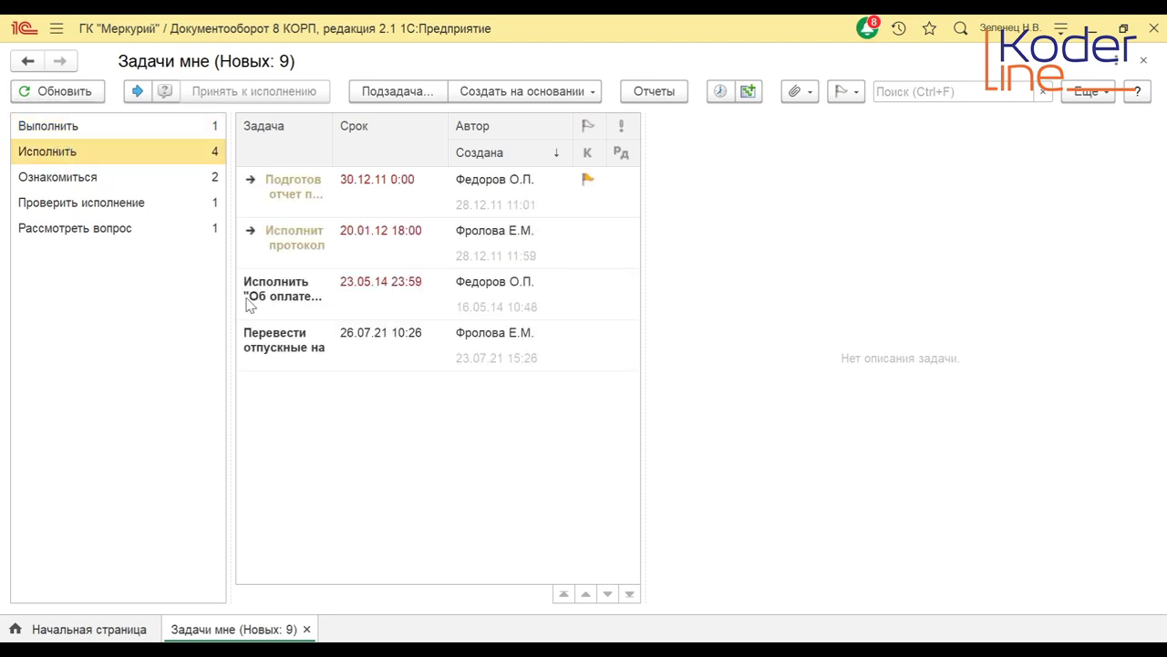
{"action": "left_click", "coordinate": [290, 353]}
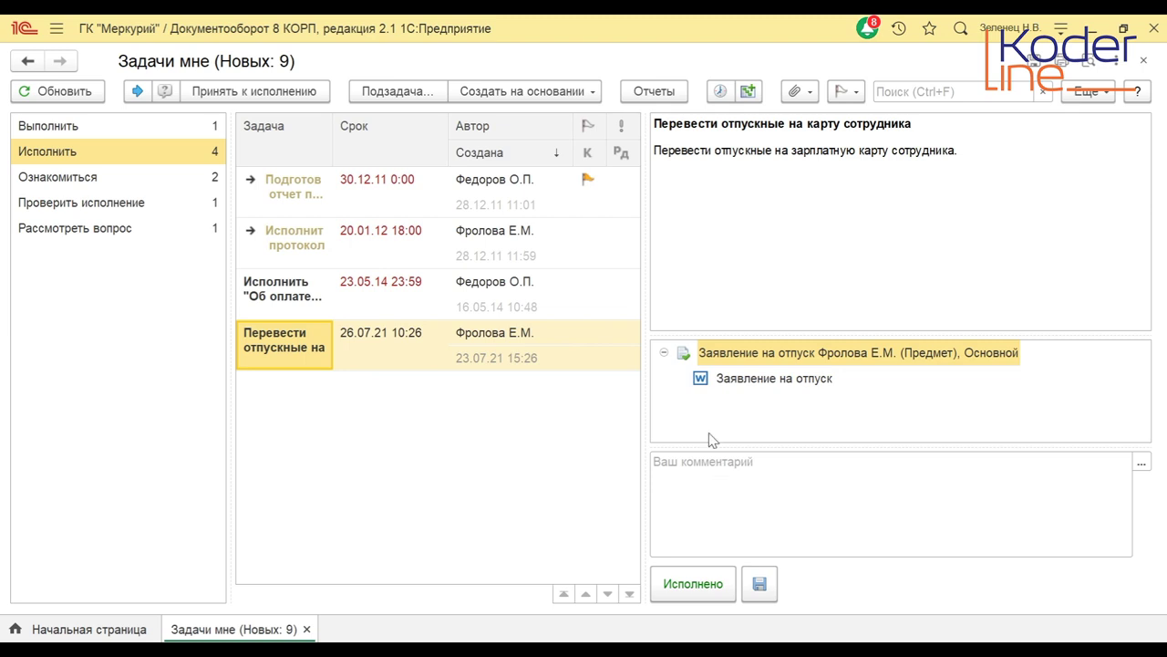
{"action": "left_click", "coordinate": [714, 577]}
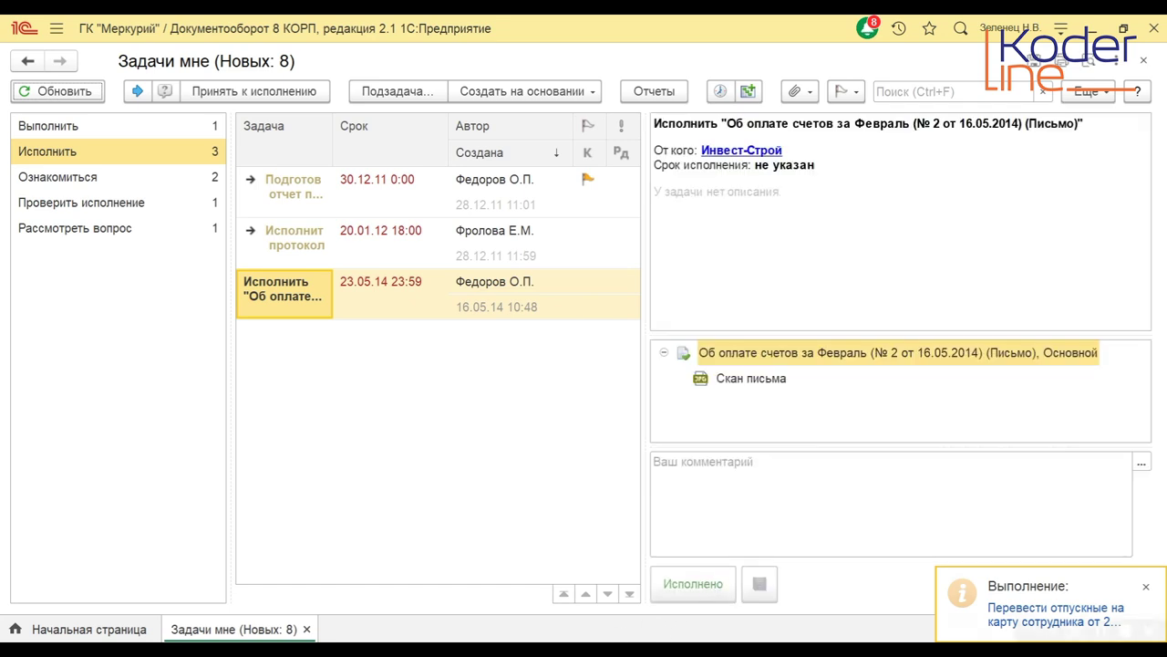
In the author's session, check the task "Заявление на отпуск успешно обработано" in the application's processes and open the refreshed personal task list.
{"action": "left_click", "coordinate": [392, 584]}
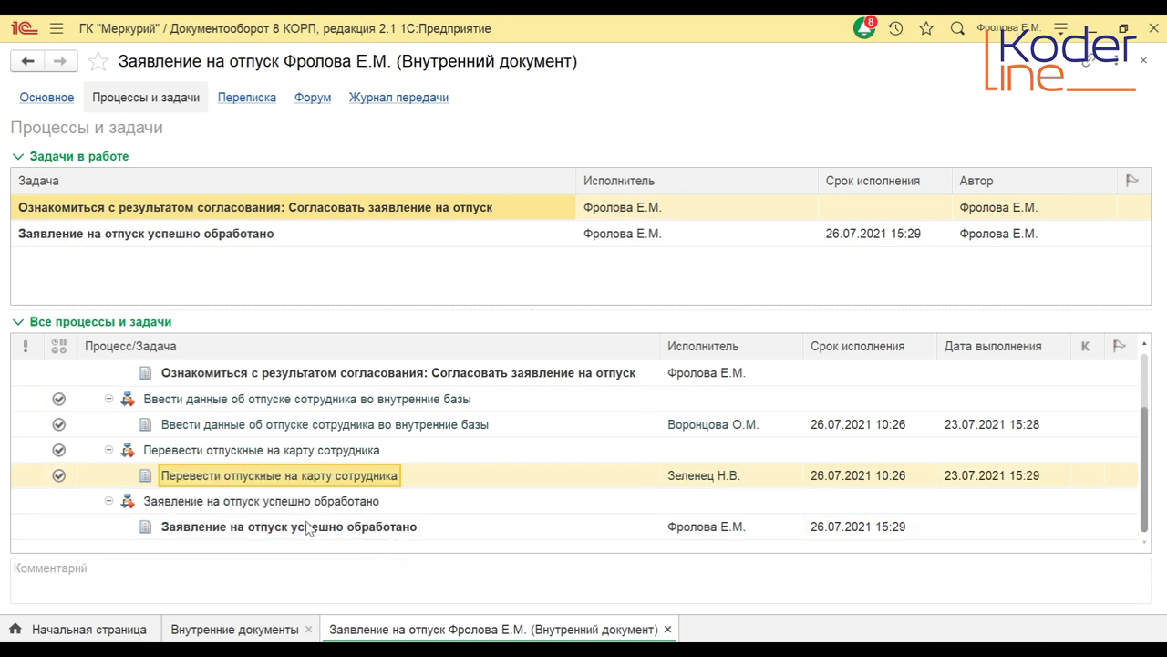
{"action": "left_click", "coordinate": [308, 527]}
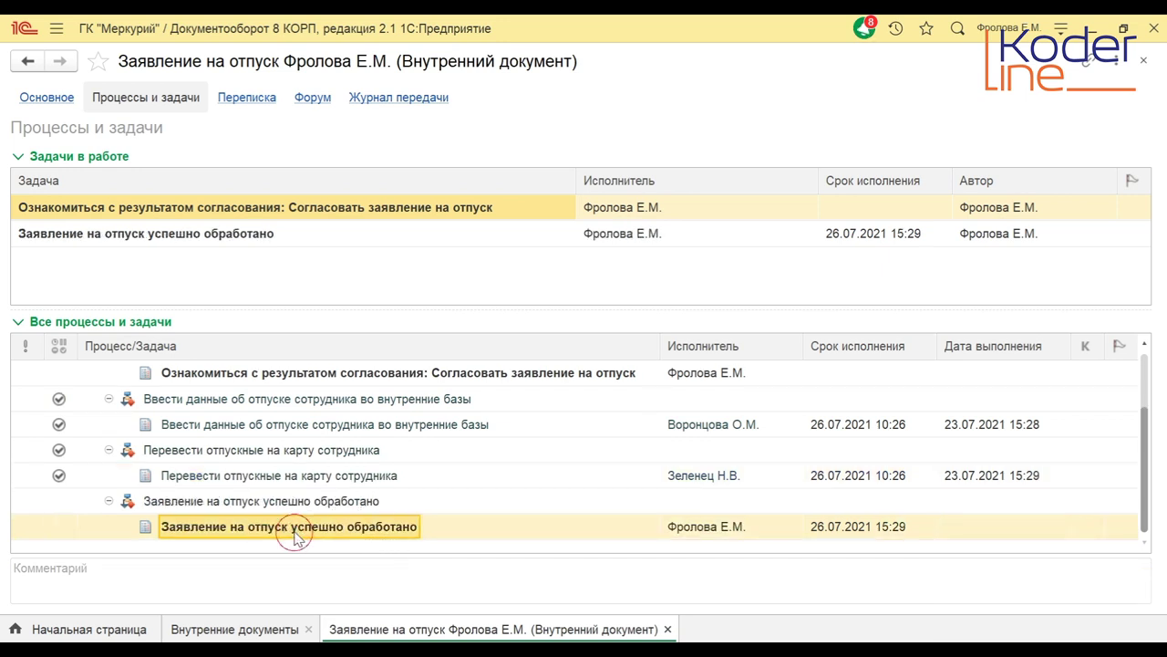
{"action": "left_click", "coordinate": [107, 629]}
{"action": "left_click", "coordinate": [274, 589]}
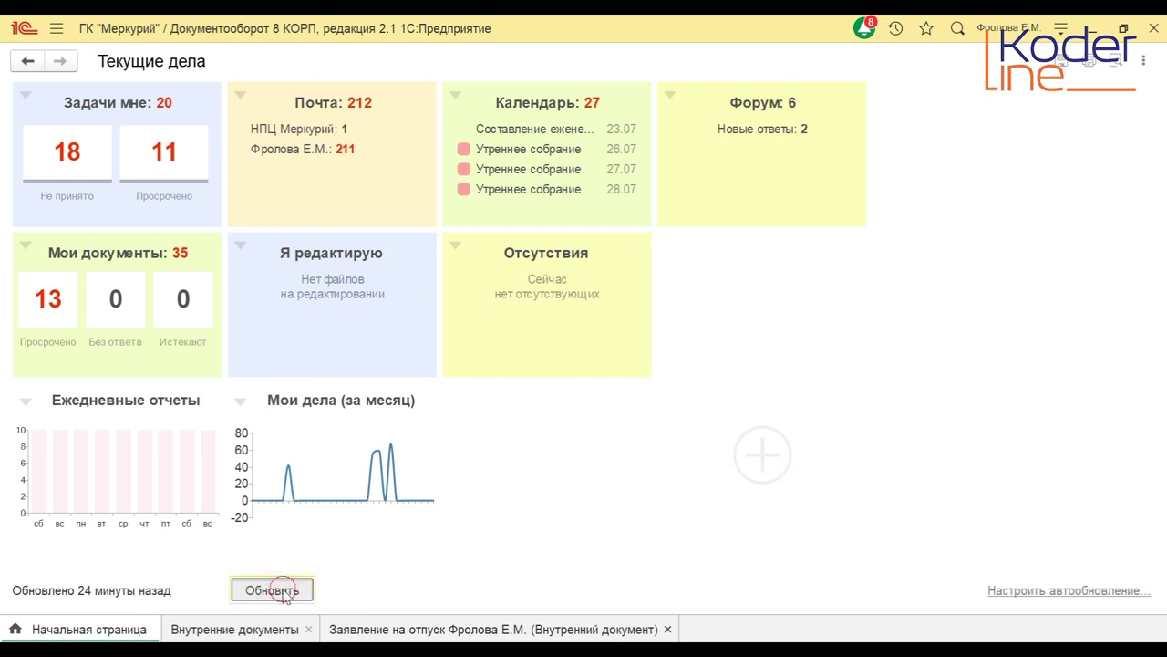
{"action": "left_click", "coordinate": [86, 195]}
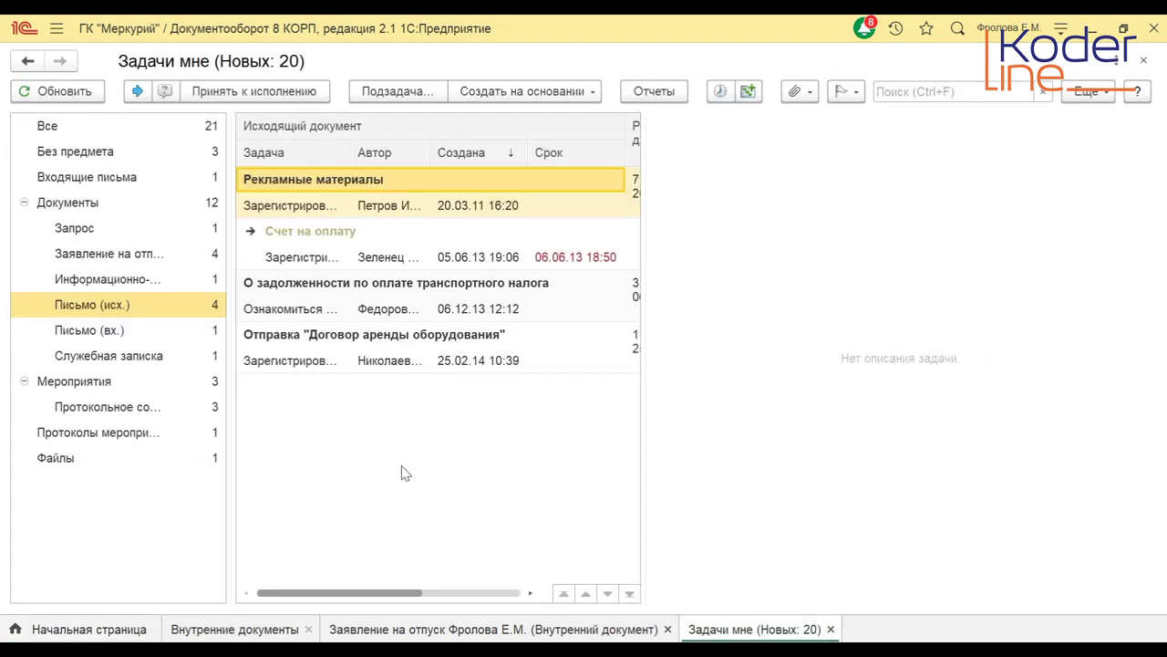
Among the "Заявление на отпуск" tasks, review the 23.07.21 approval result's execution history and mark that task as "Ознакомился".
{"action": "left_click", "coordinate": [136, 254]}
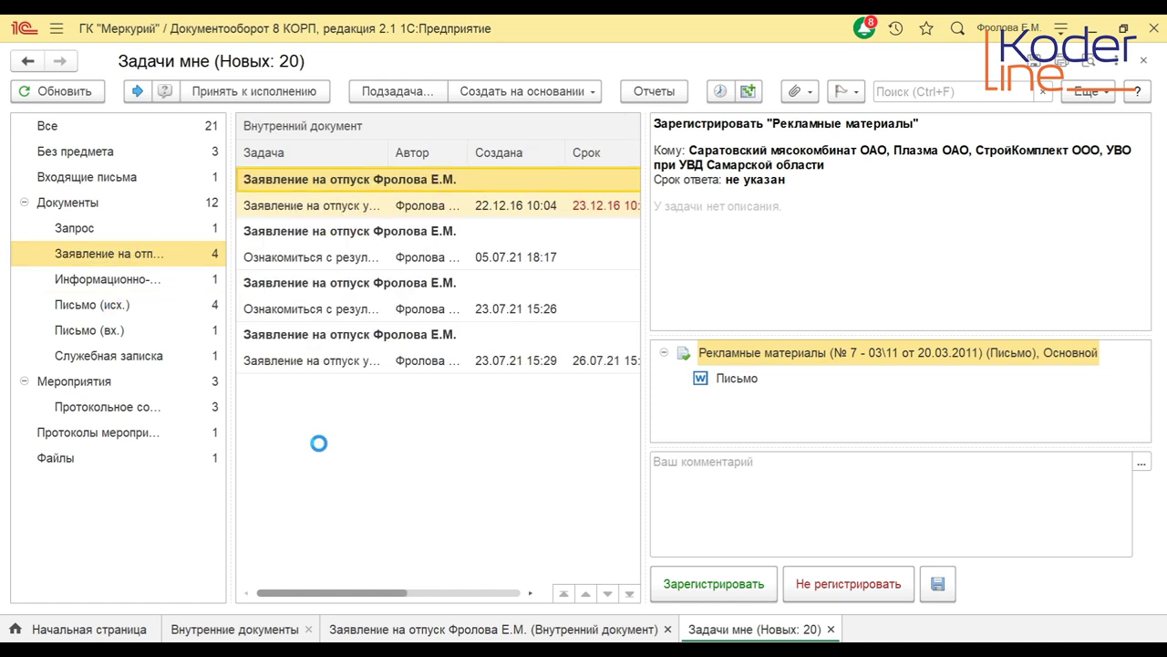
{"action": "left_click", "coordinate": [296, 305]}
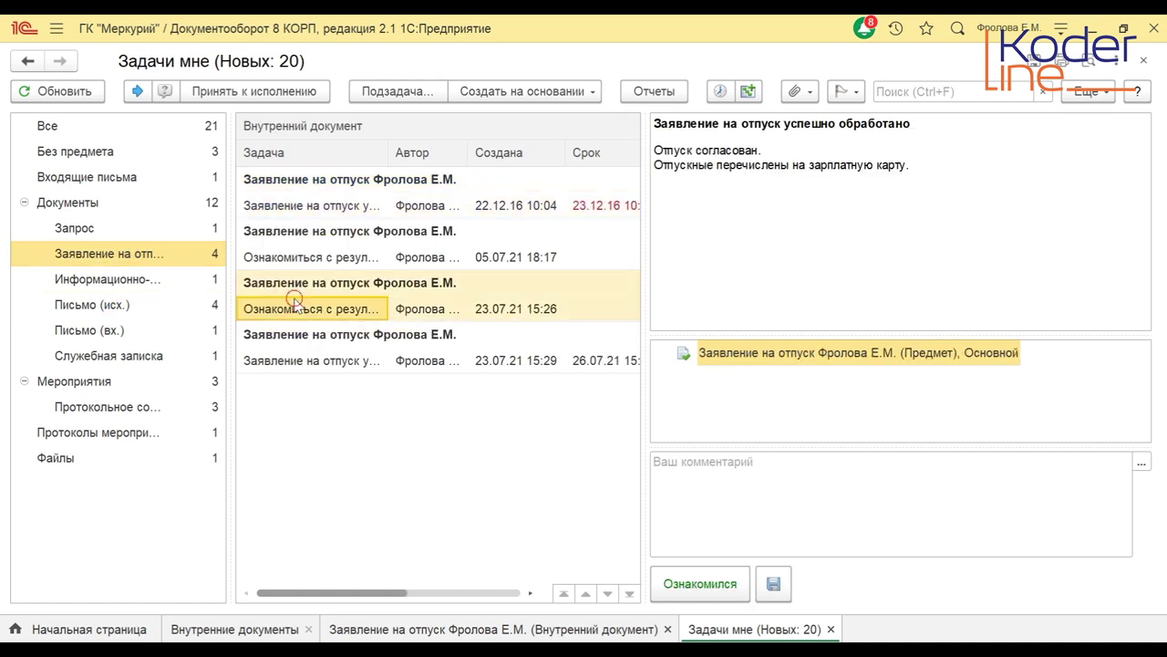
{"action": "left_click", "coordinate": [308, 360]}
{"action": "left_click", "coordinate": [298, 309]}
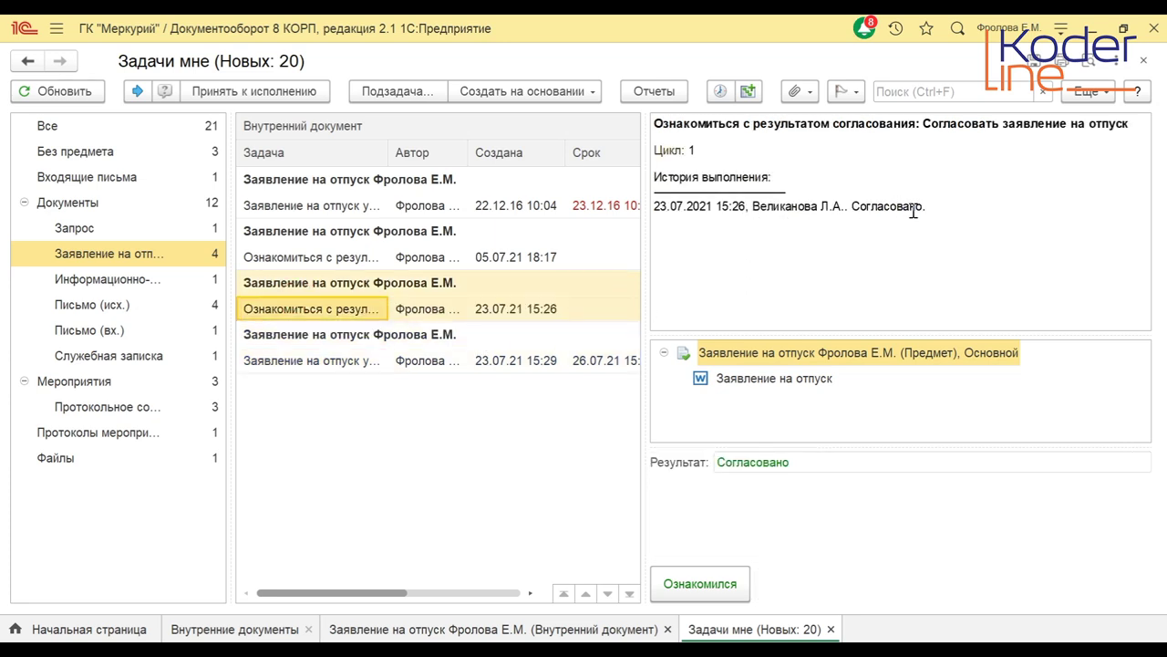
{"action": "left_click_drag", "start_coordinate": [931, 207], "coordinate": [785, 174]}
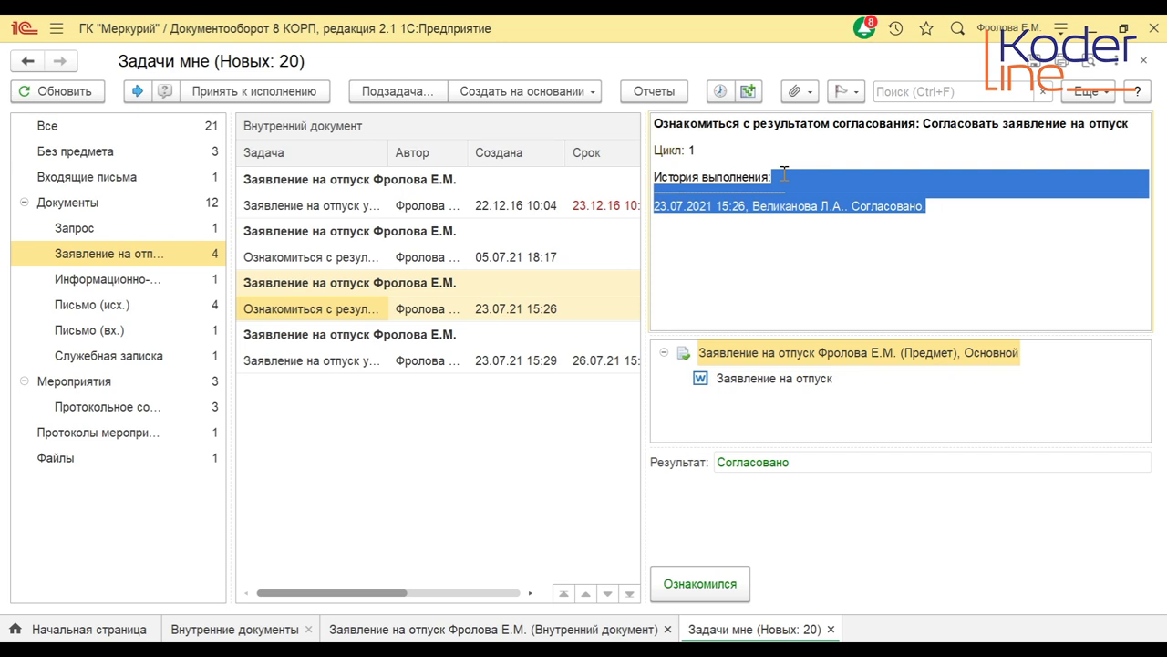
{"action": "left_click", "coordinate": [771, 284]}
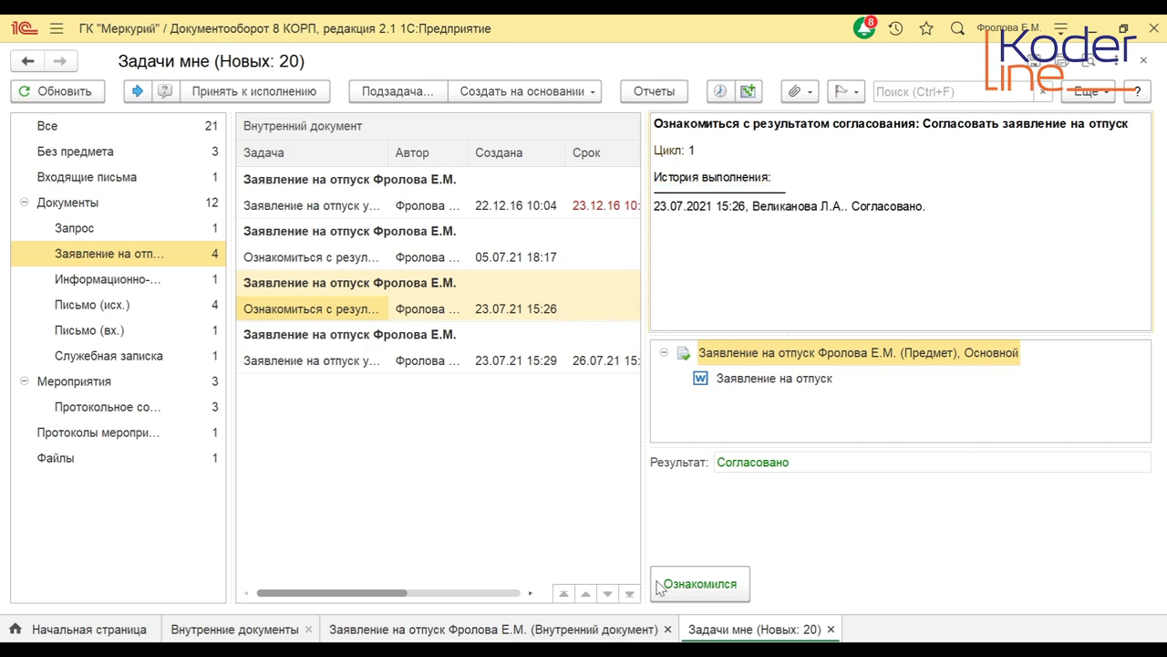
{"action": "left_click", "coordinate": [700, 583]}
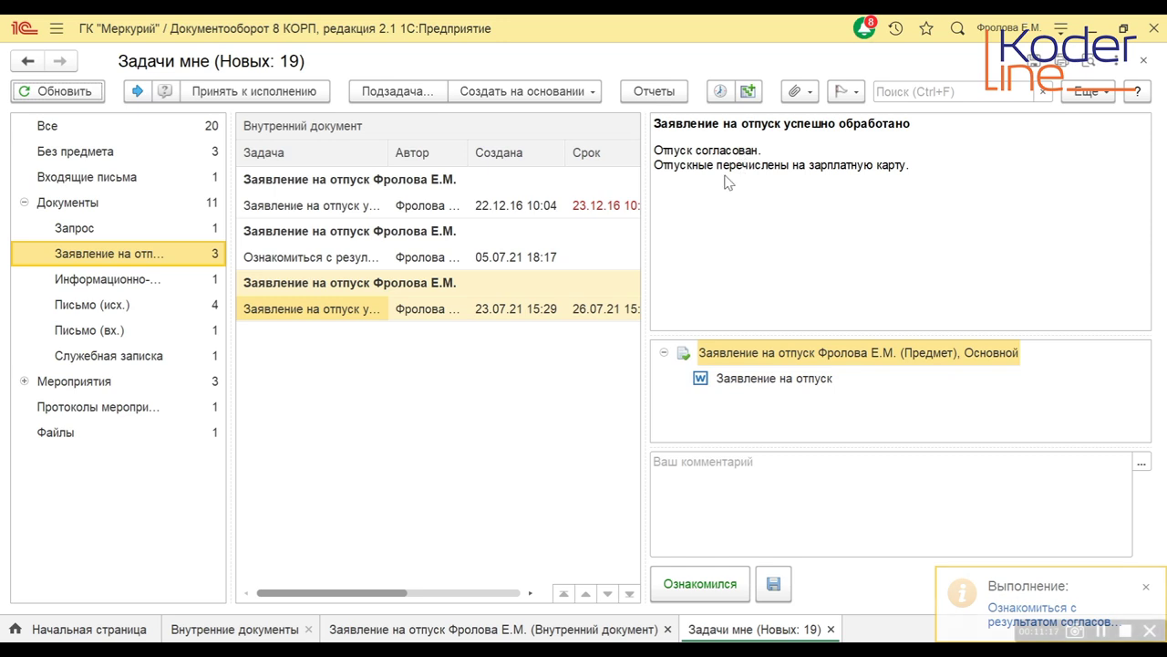
Read the 23.07.21 task "Заявление на отпуск успешно обработано" and mark it as "Ознакомился".
{"action": "left_click", "coordinate": [903, 224]}
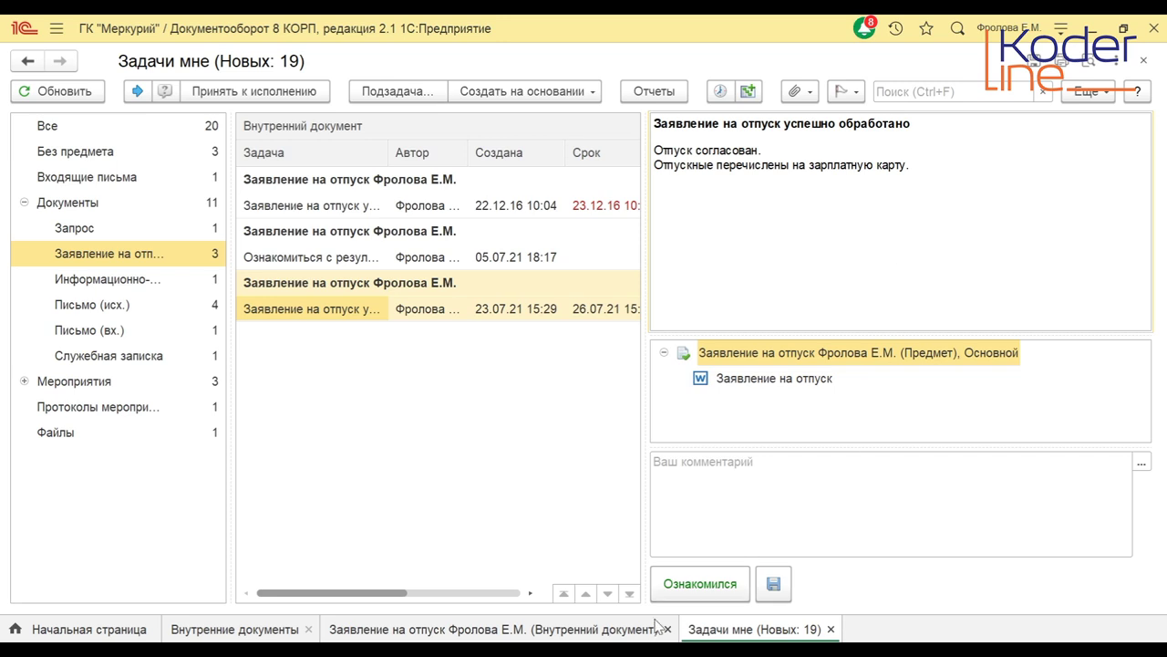
{"action": "left_click", "coordinate": [680, 584]}
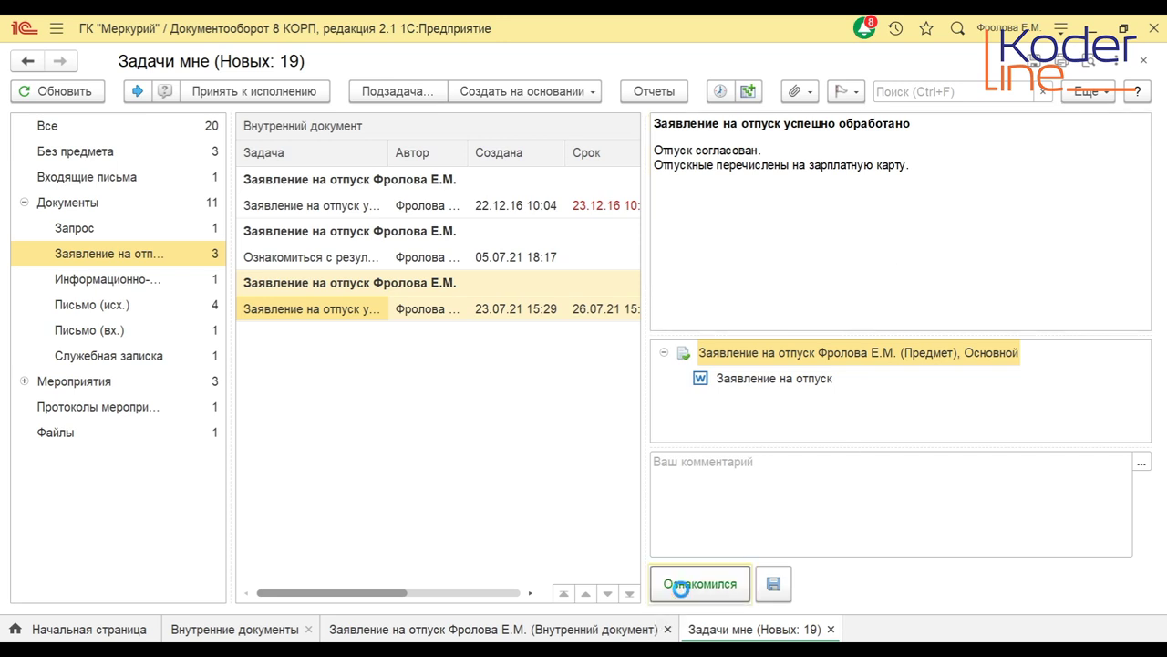